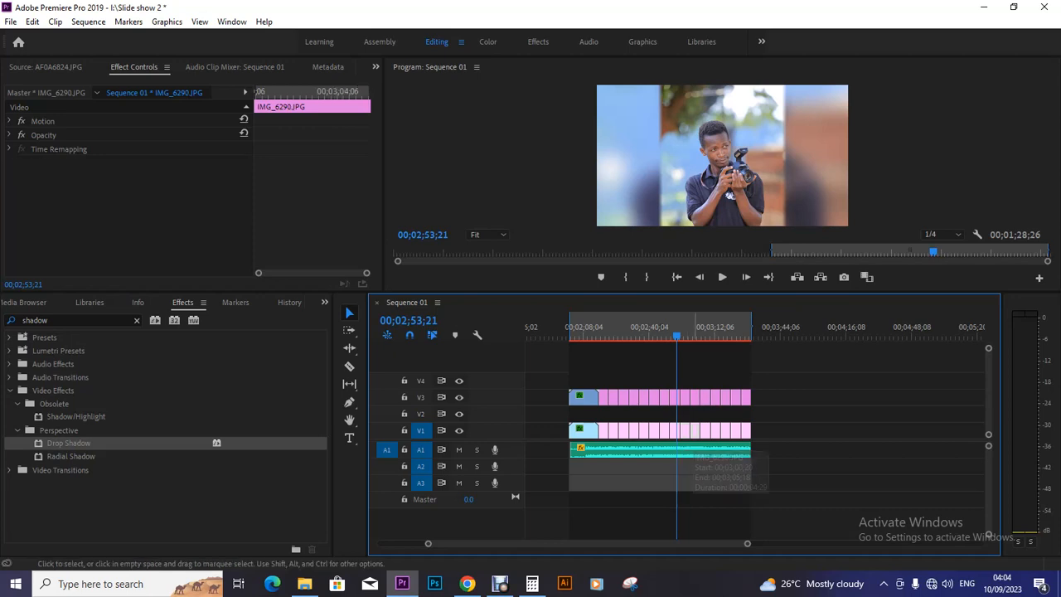
Step: Paste the copied Gaussian Blur onto the remaining V1 clips of the second slideshow, from IMG_6290.JPG through happy-birthday-1275340_1920.jpg
key(ctrl+v)
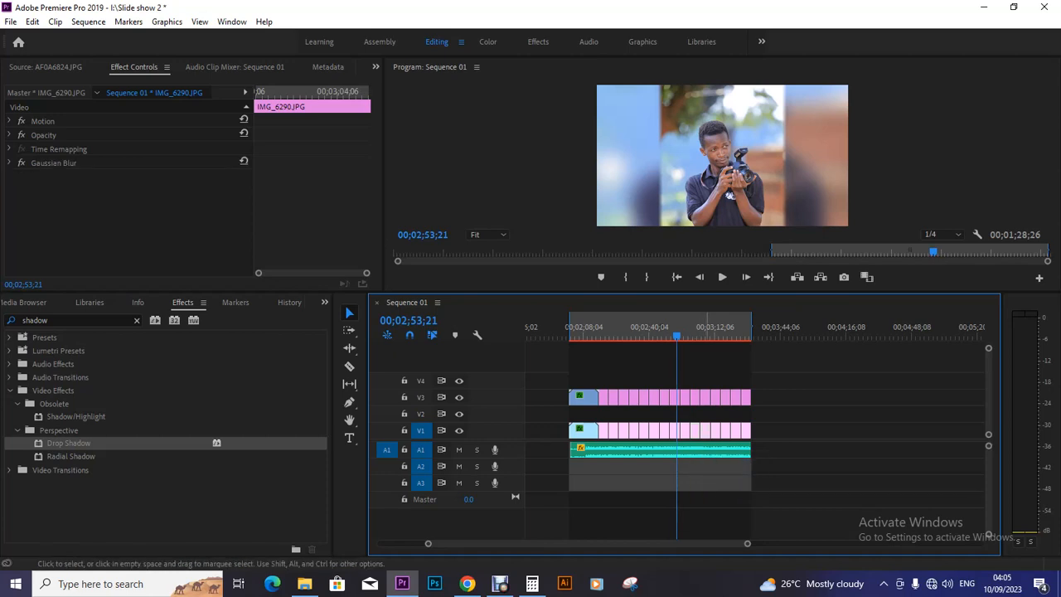
click(706, 432)
key(ctrl+v)
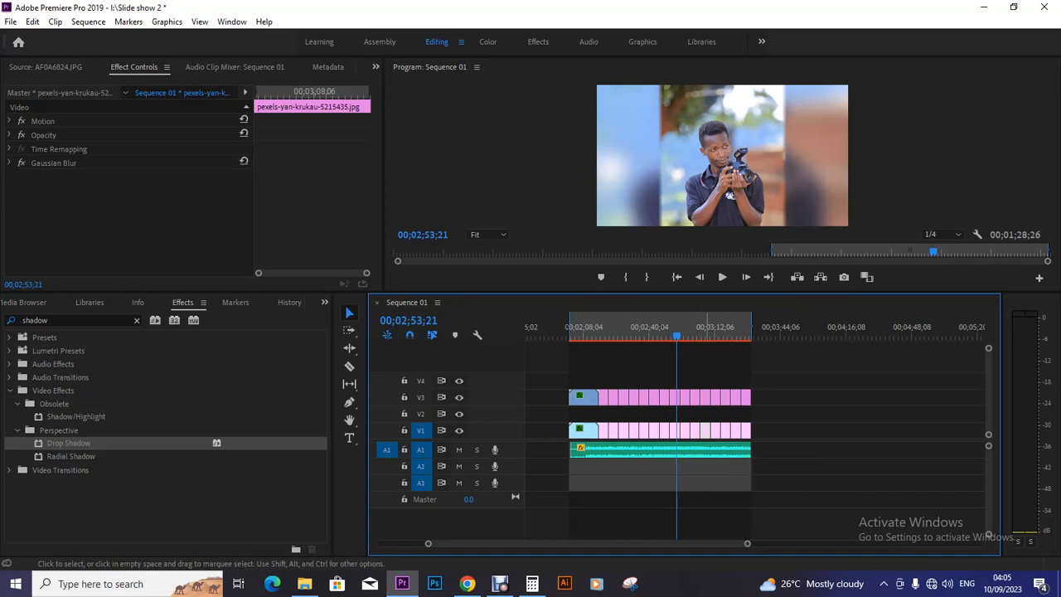
click(714, 431)
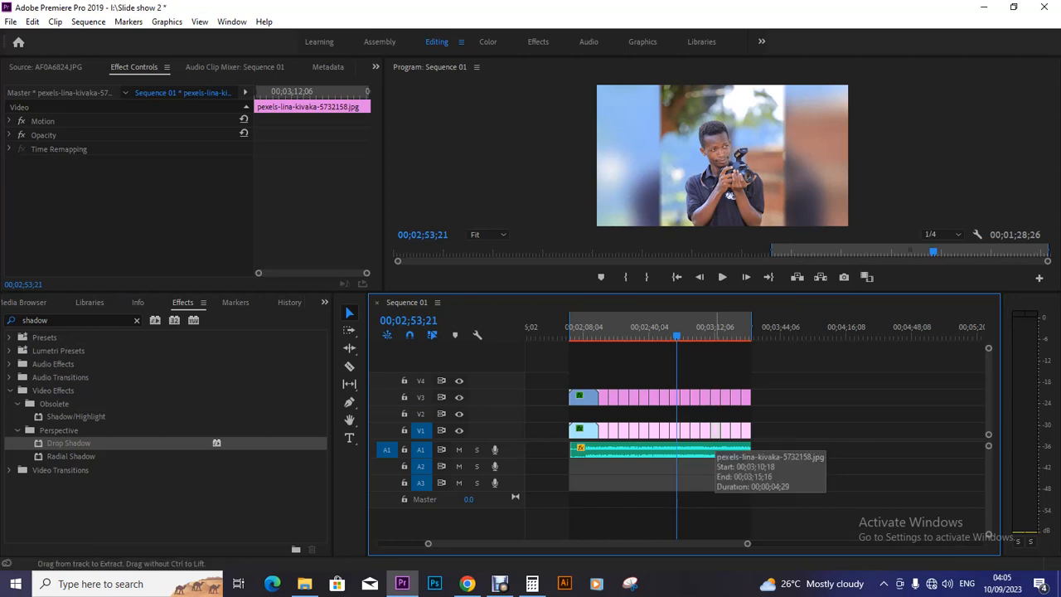
key(ctrl+v)
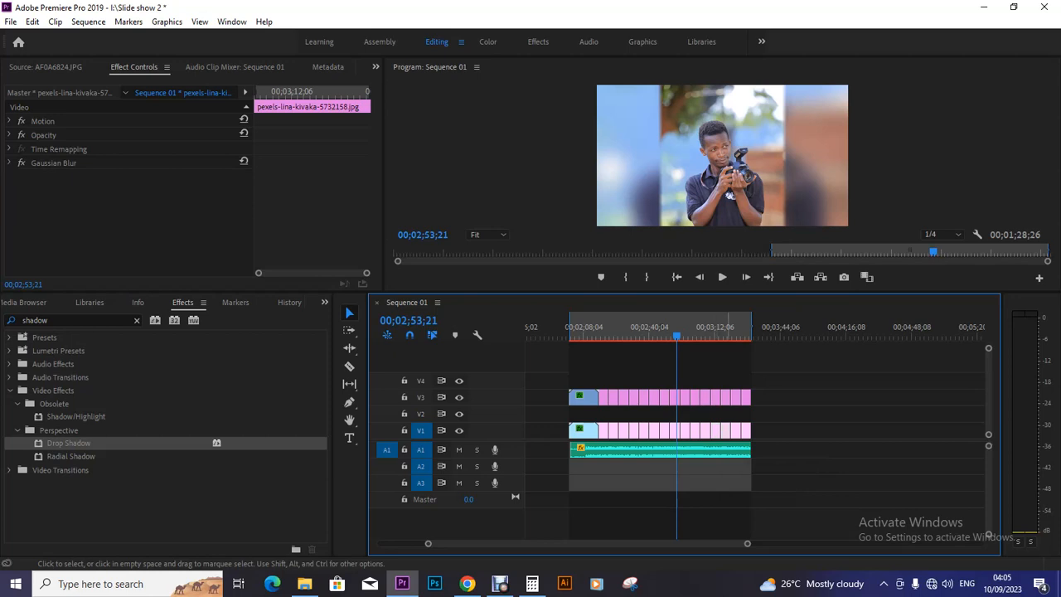
click(726, 432)
key(ctrl+v)
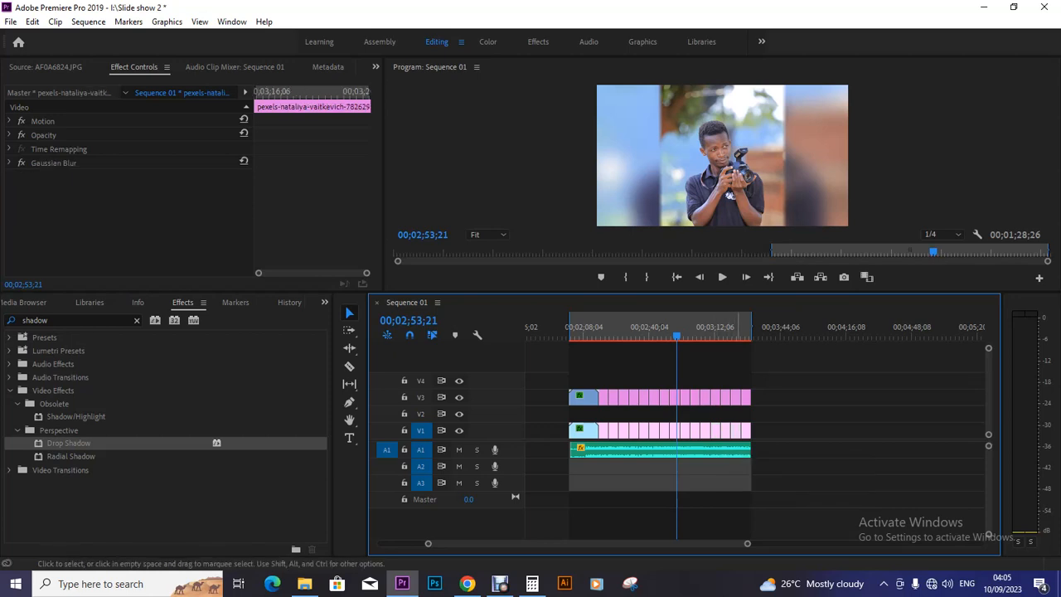
click(736, 432)
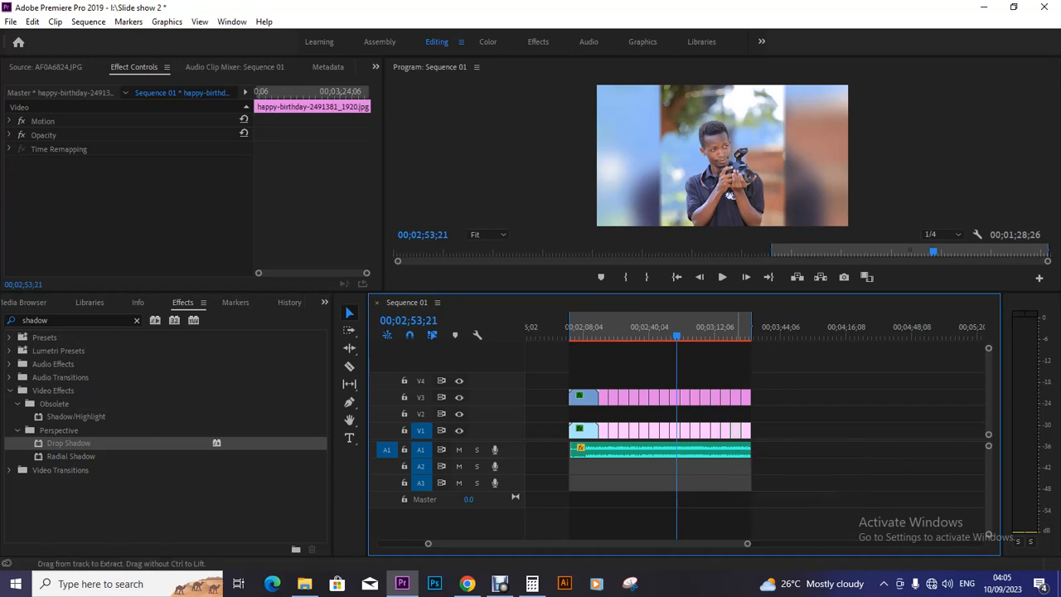
key(ctrl+v)
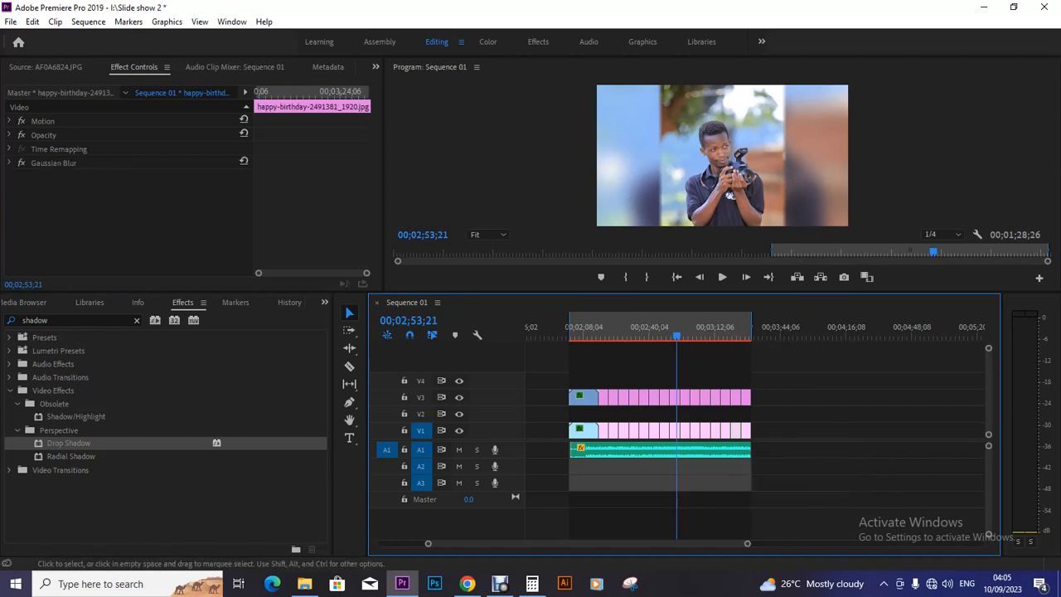
click(747, 433)
key(ctrl+v)
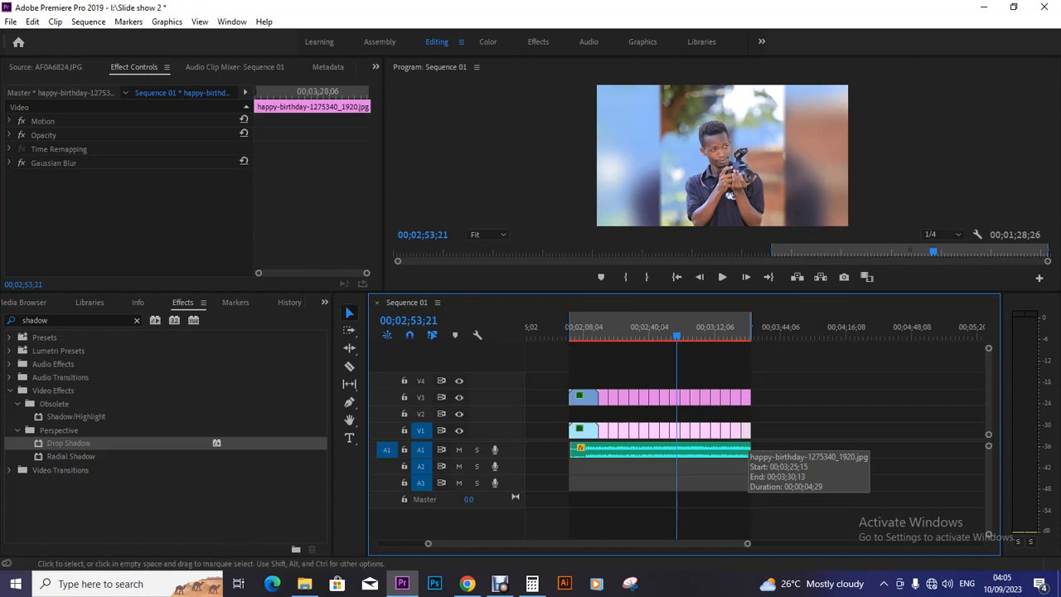
Step: Scrub back through the second slideshow from its last photo to check the blurred backgrounds in the preview
click(744, 329)
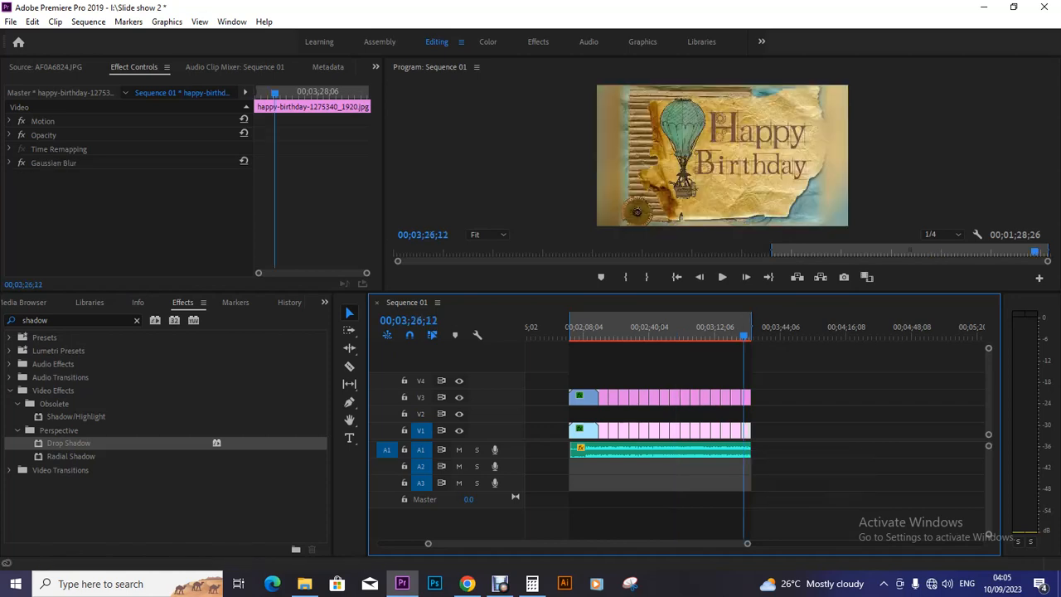
drag(743, 329, 679, 329)
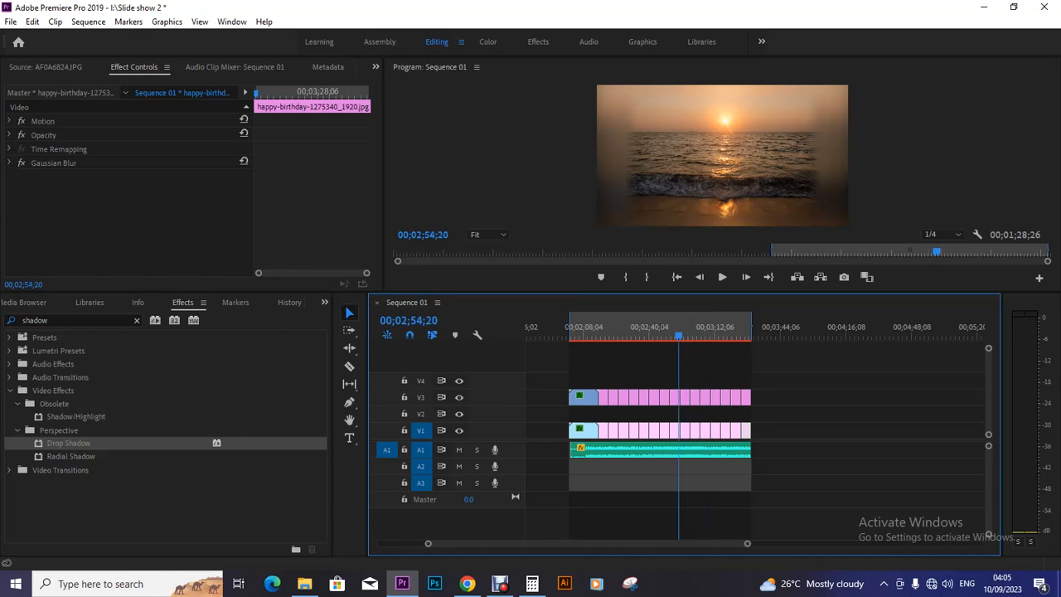
drag(678, 329, 666, 329)
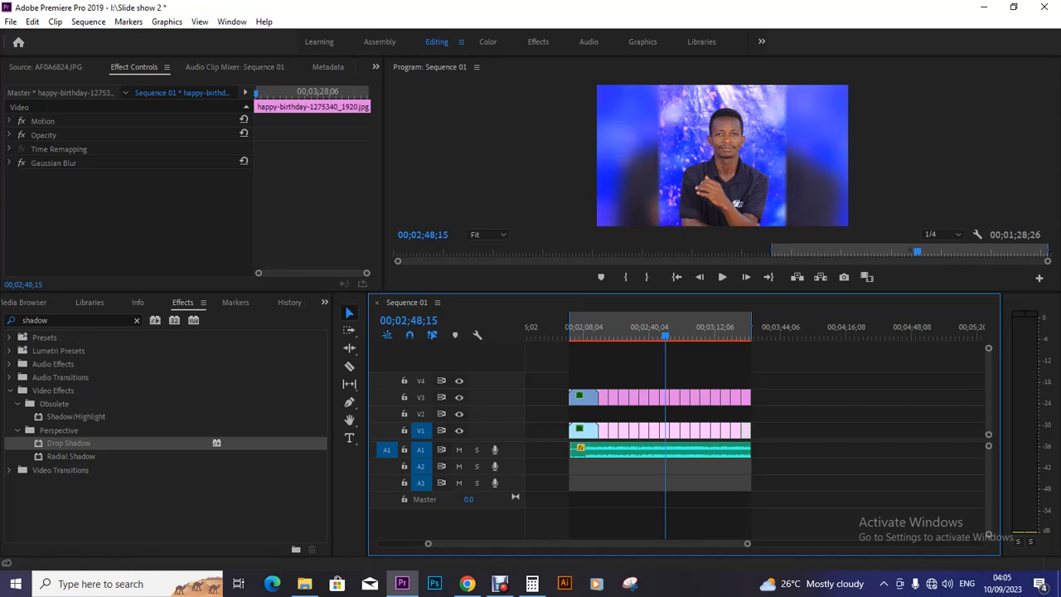
Step: Examine the applied effects of the V1 background clips in the first slideshow, one by one from the last photo to AF0A6825.JPG
drag(748, 543, 813, 544)
click(614, 328)
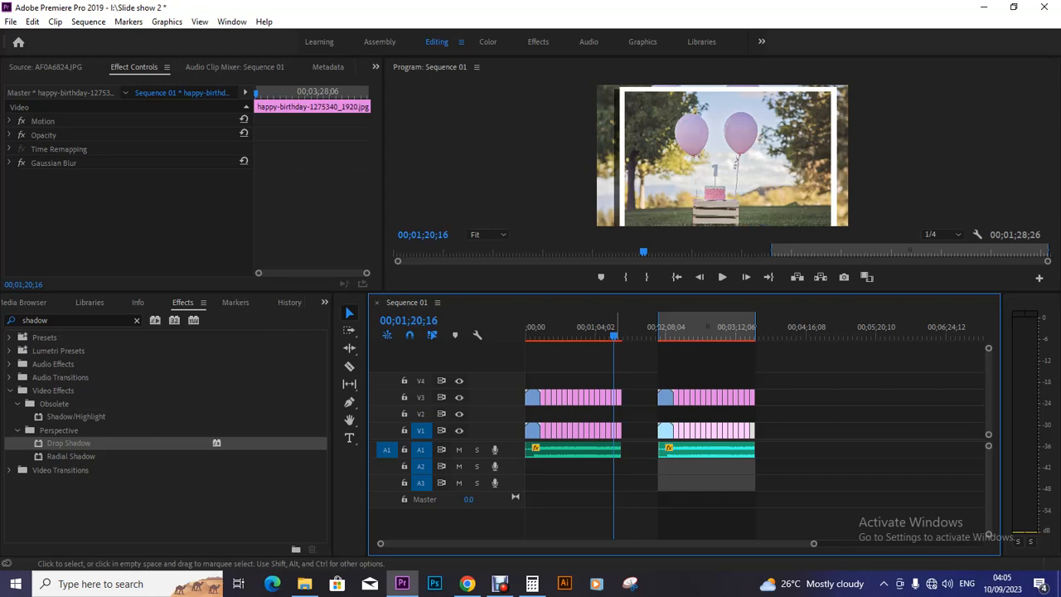
click(619, 431)
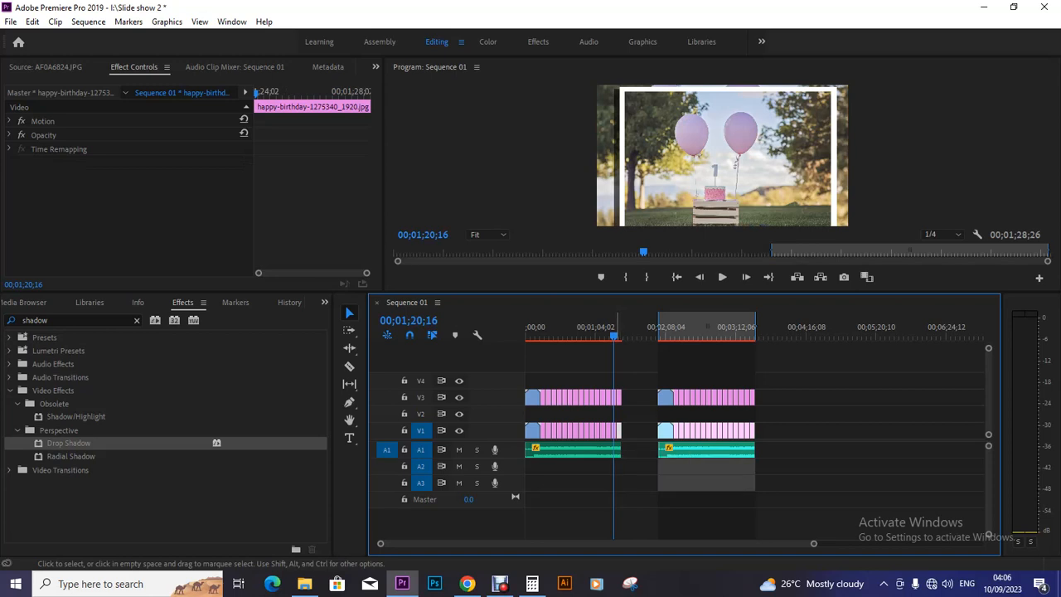
click(615, 430)
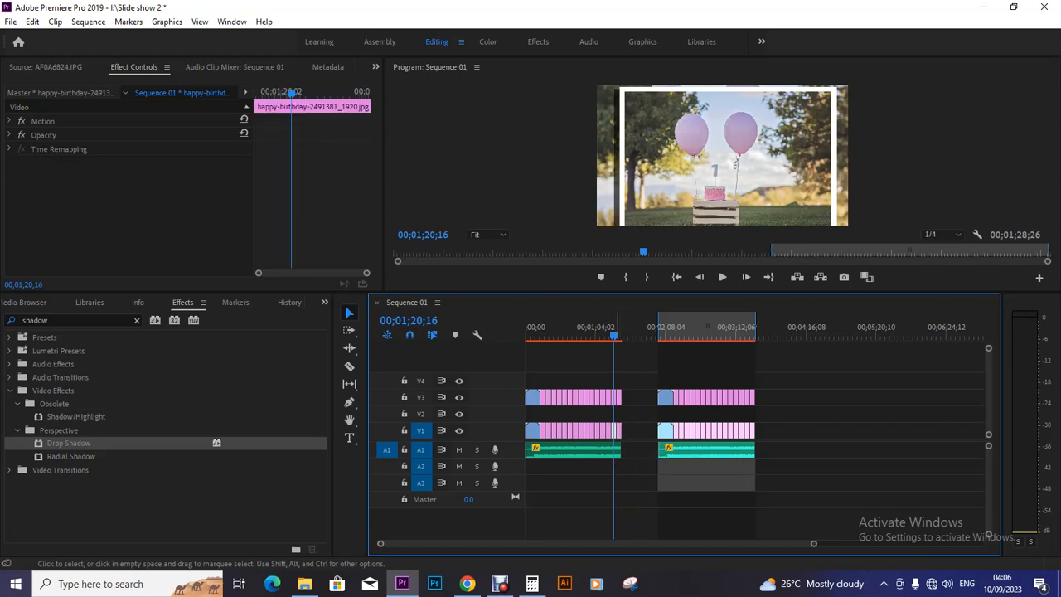
click(604, 430)
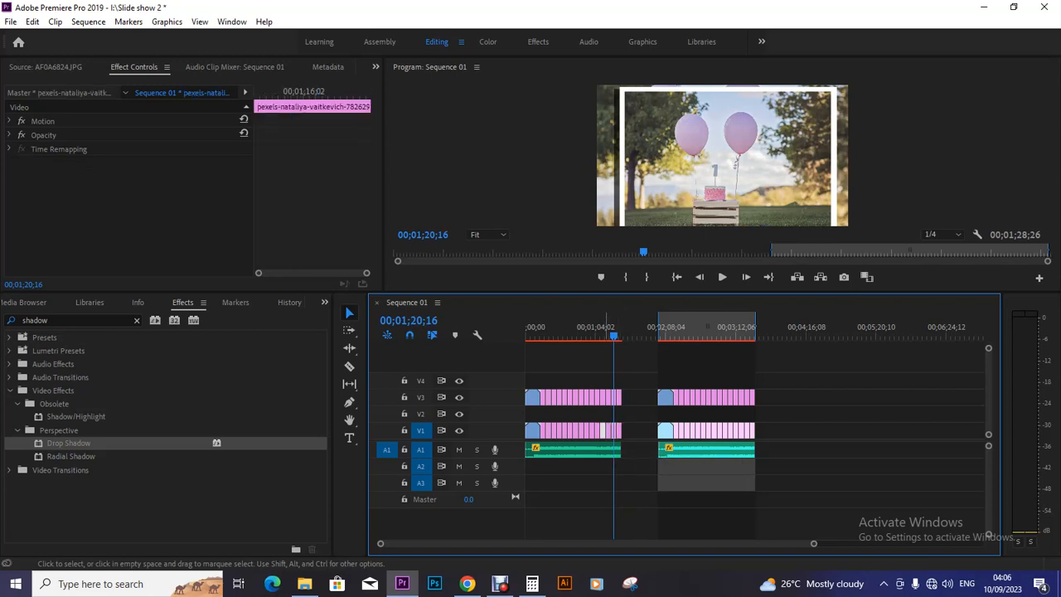
click(598, 430)
click(593, 430)
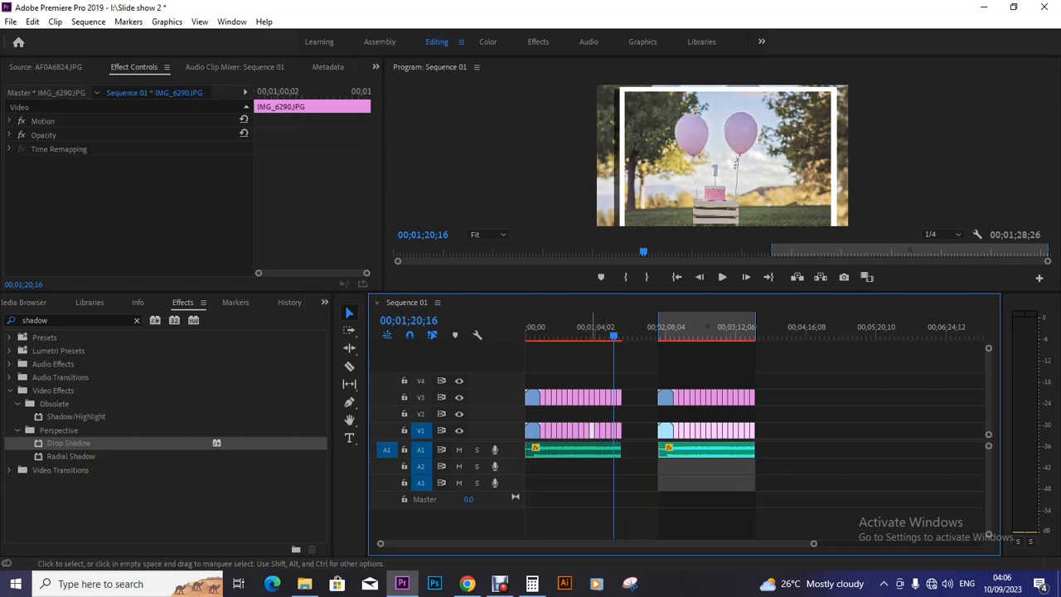
click(587, 430)
click(582, 430)
click(577, 430)
click(572, 430)
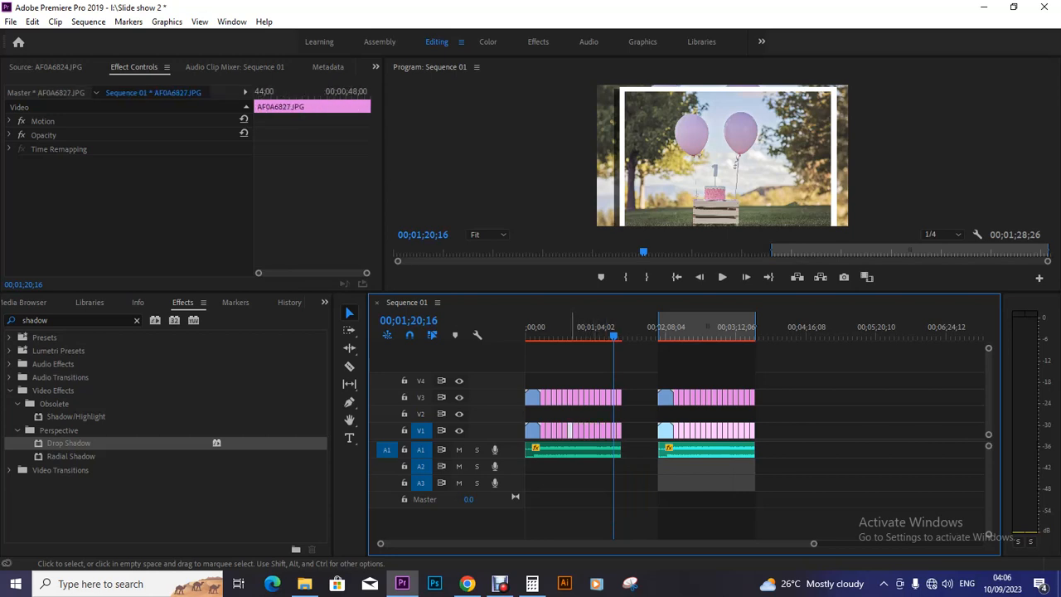
click(566, 430)
click(561, 430)
click(557, 430)
click(553, 430)
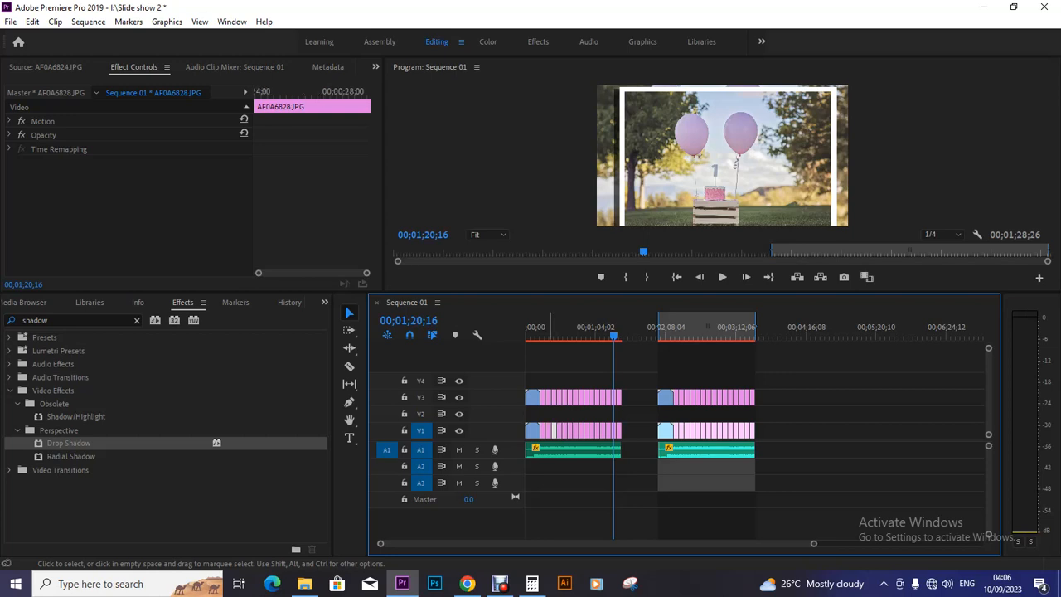
click(548, 430)
click(543, 430)
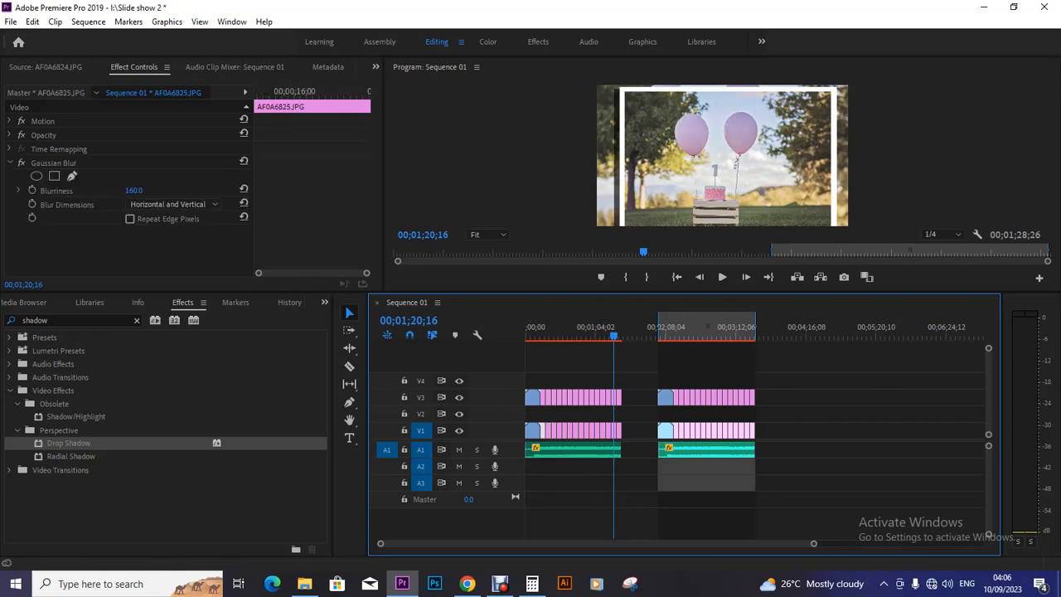
Step: Save the project and set the Gaussian Blur's Blurriness on the V1 clip AF0A6825.JPG to 170
click(10, 149)
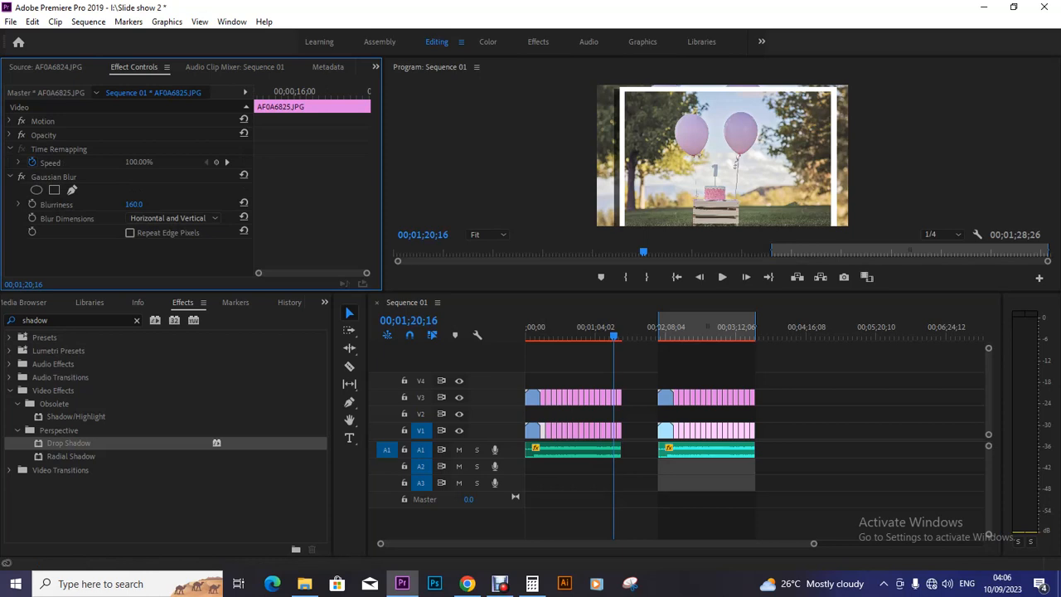
click(539, 331)
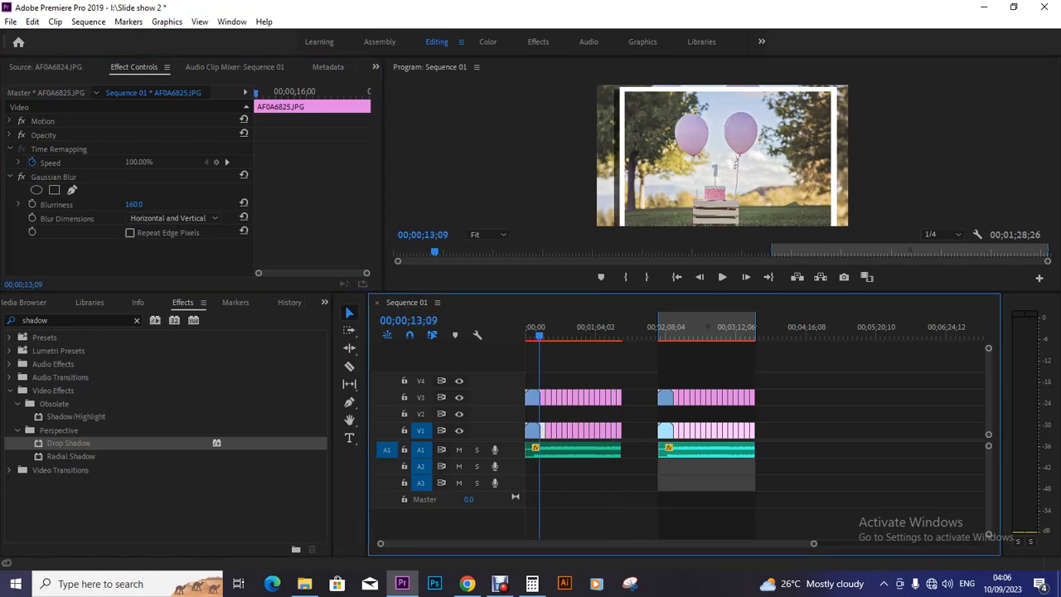
click(542, 329)
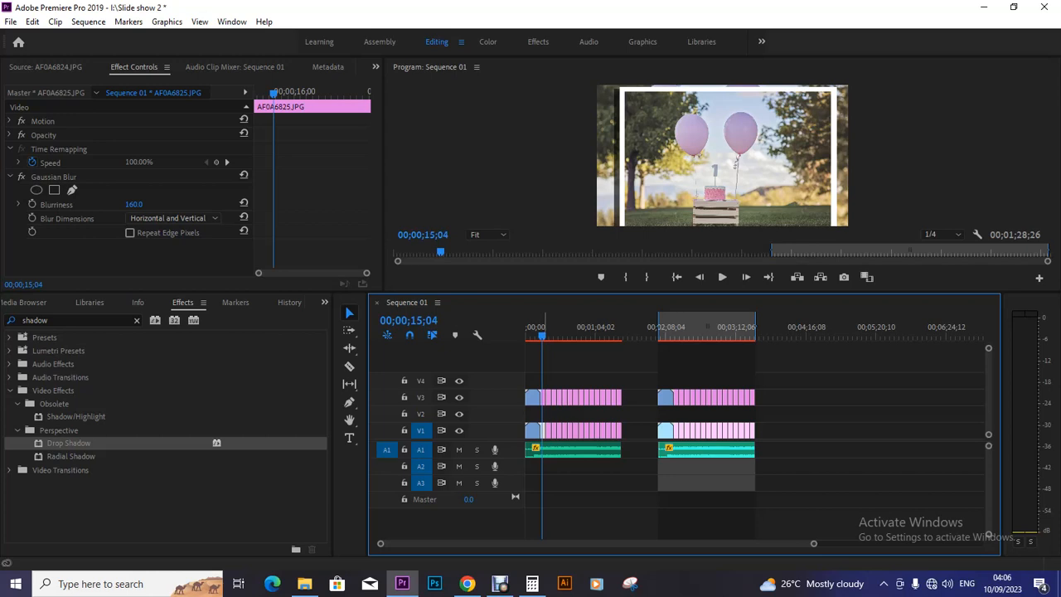
key(ctrl+s)
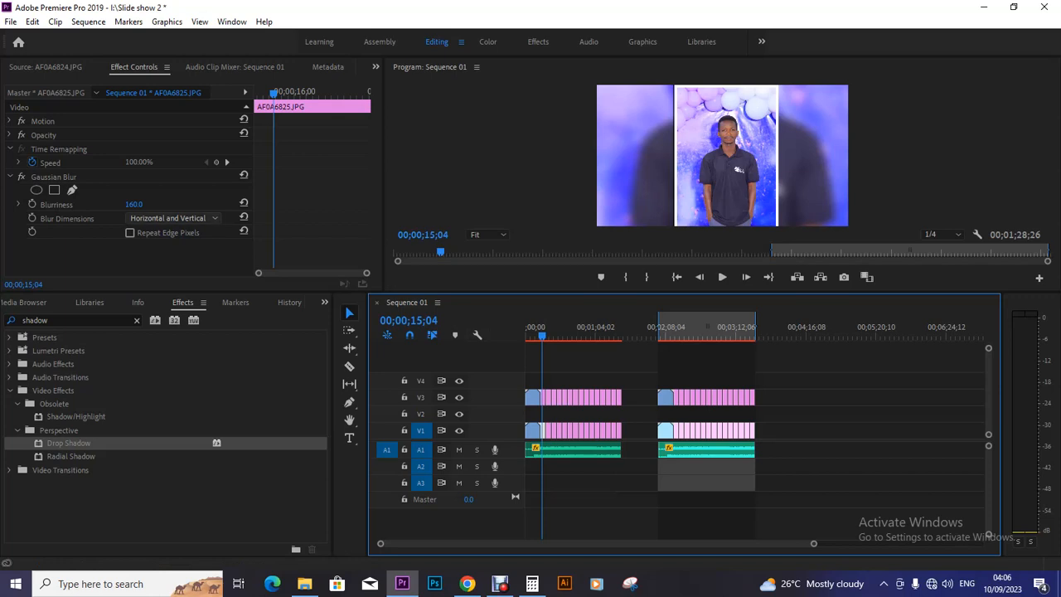
click(134, 205)
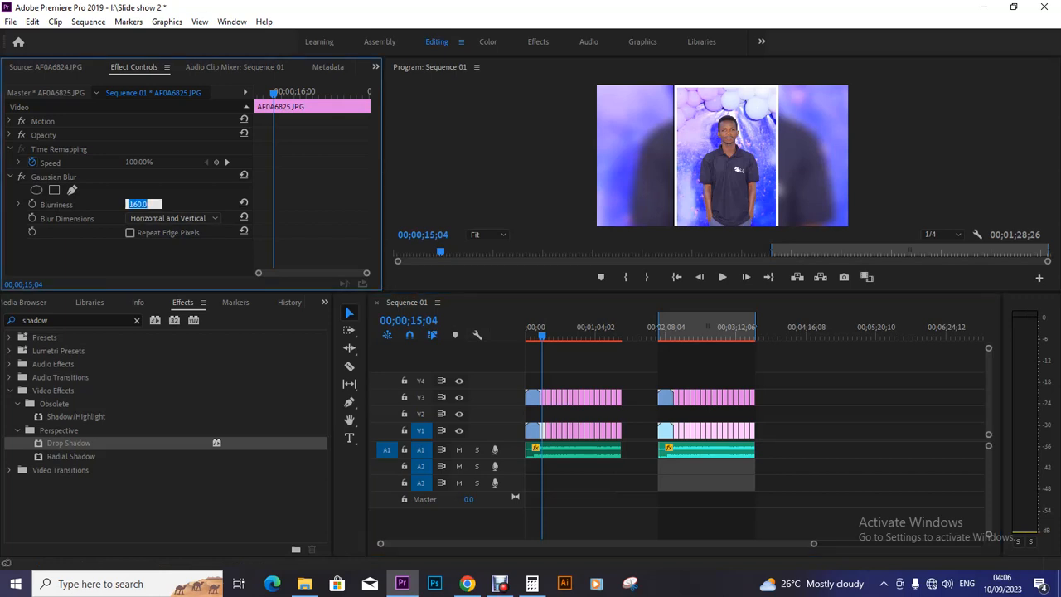
text(170)
key(Return)
Step: Copy the Gaussian Blur from AF0A6825.JPG onto the opening video clip on V1 of the first slideshow
click(53, 177)
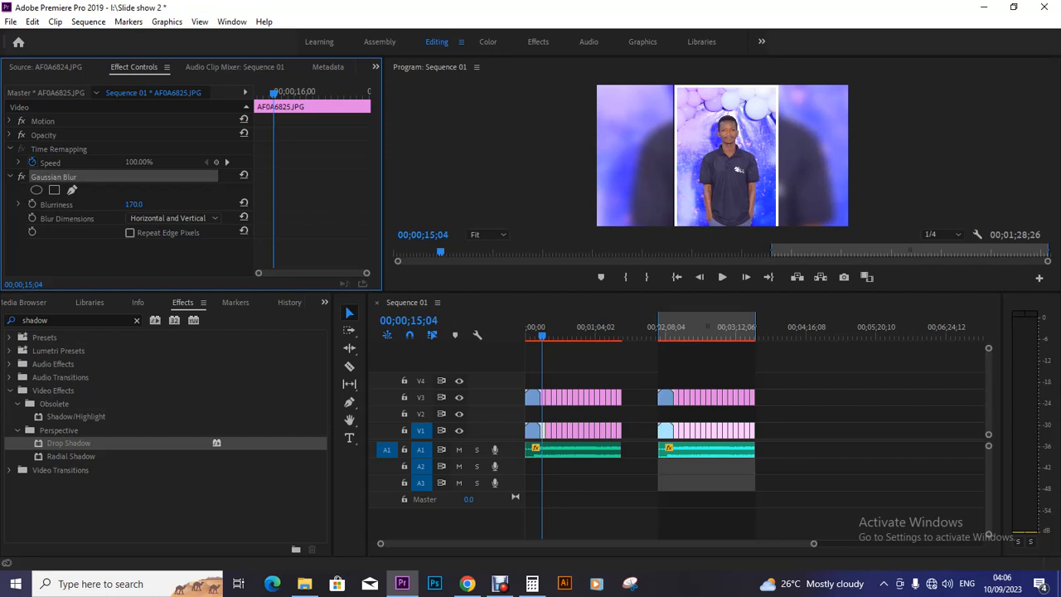
click(532, 430)
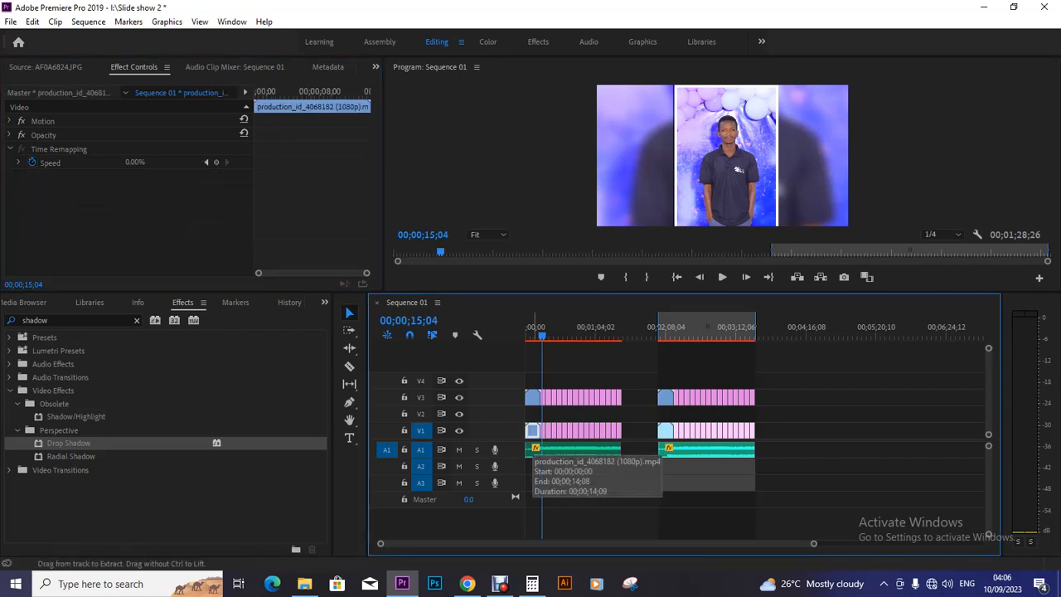
key(ctrl+v)
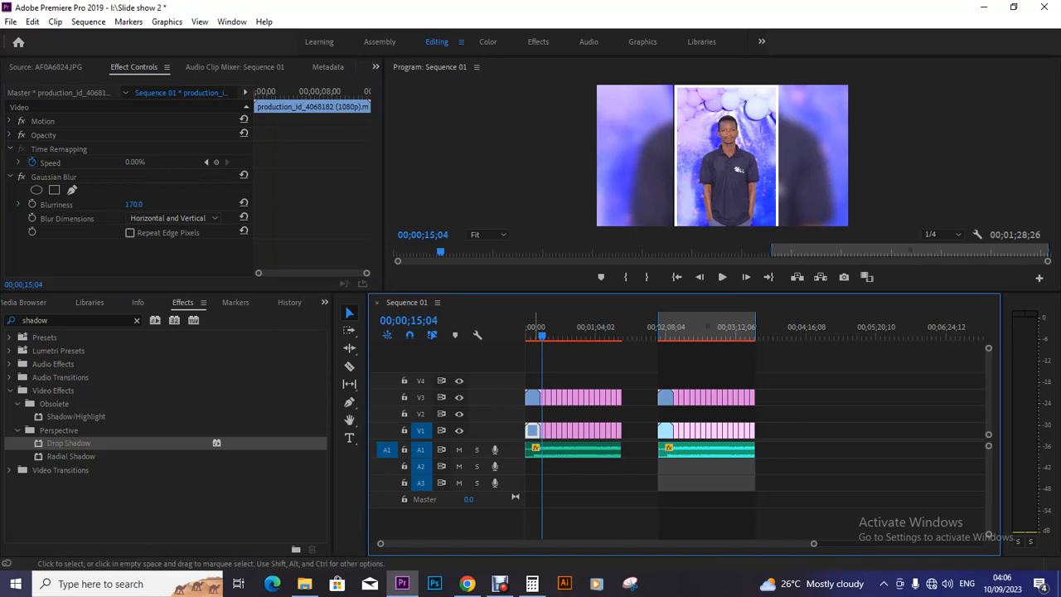
Step: Check the opening video clip's blurred background and its transition into the first photo in the preview
click(531, 330)
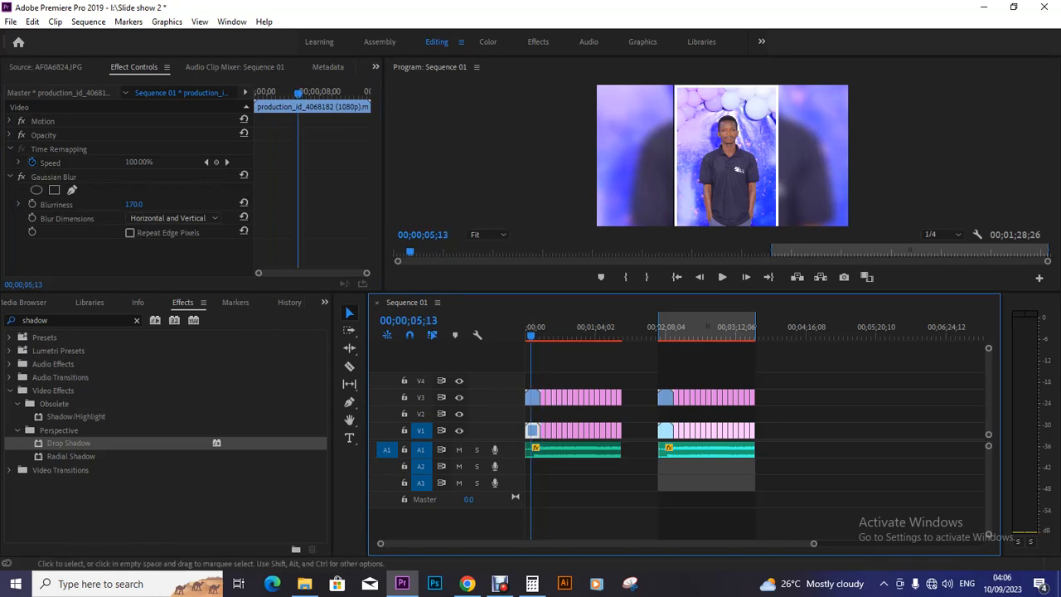
click(556, 451)
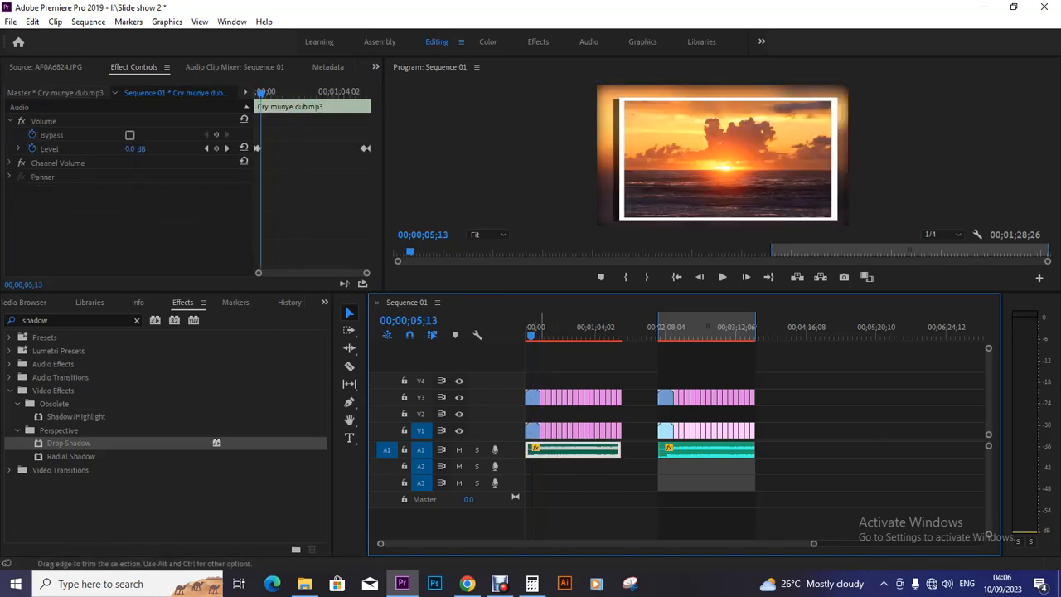
click(535, 430)
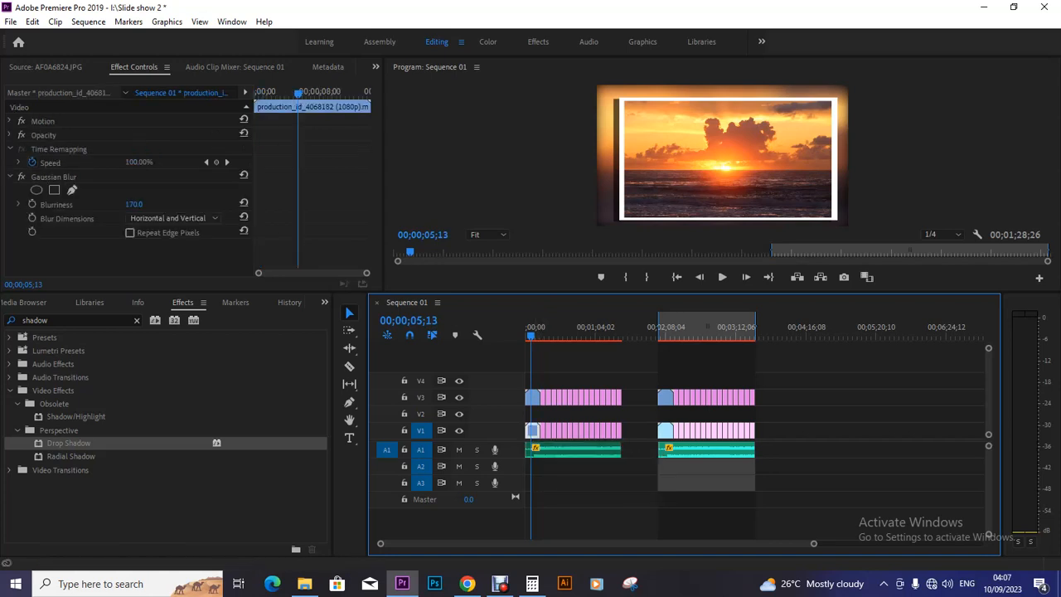
drag(534, 329, 542, 331)
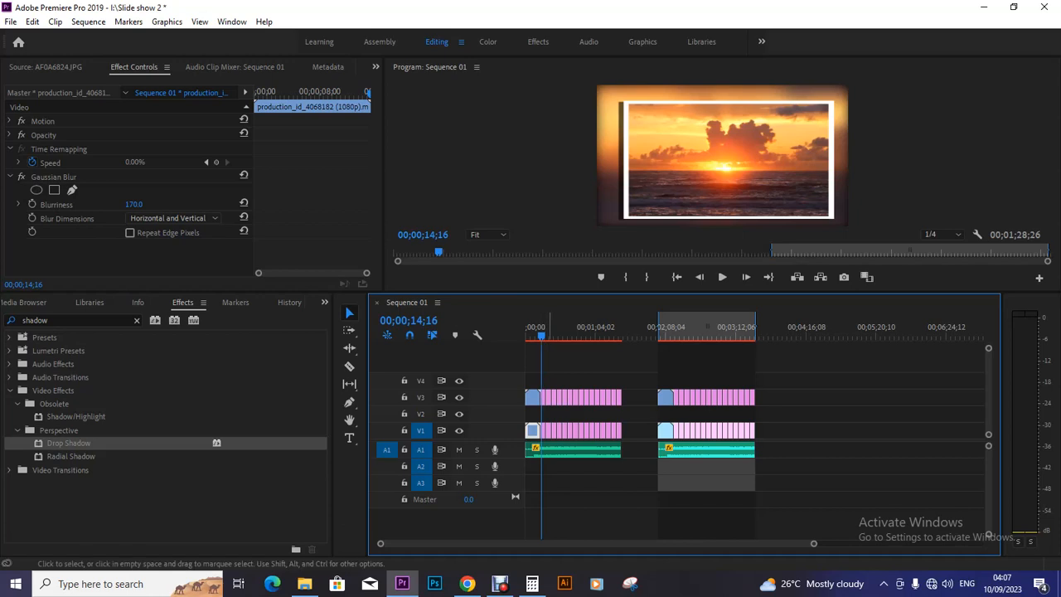
Step: Examine the effects on the first slideshow's V3 clips AF0A6824.JPG, IMG_6286.JPG and the opening video
drag(548, 384, 630, 405)
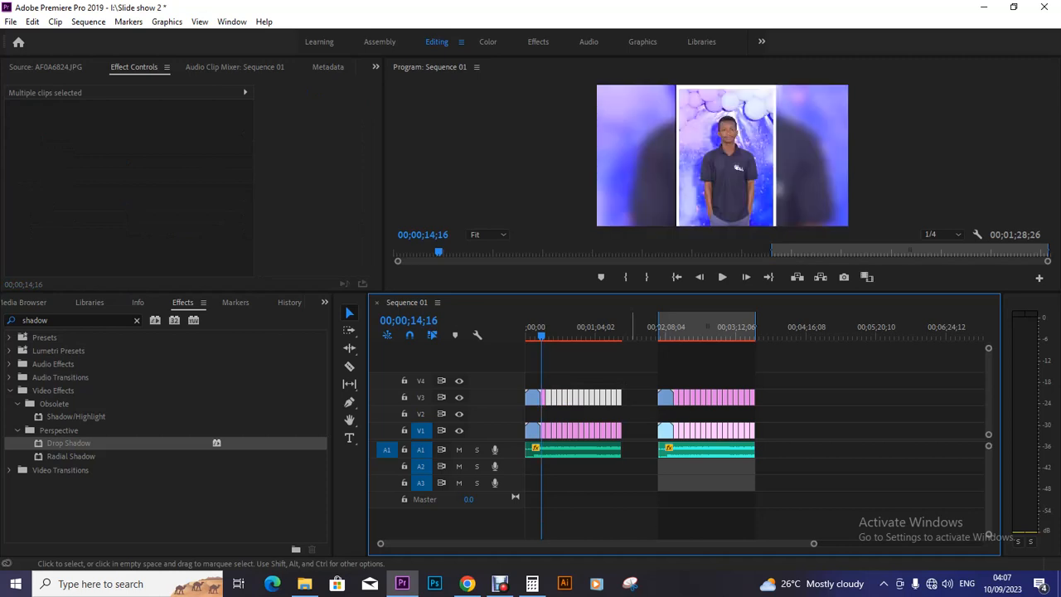
click(556, 328)
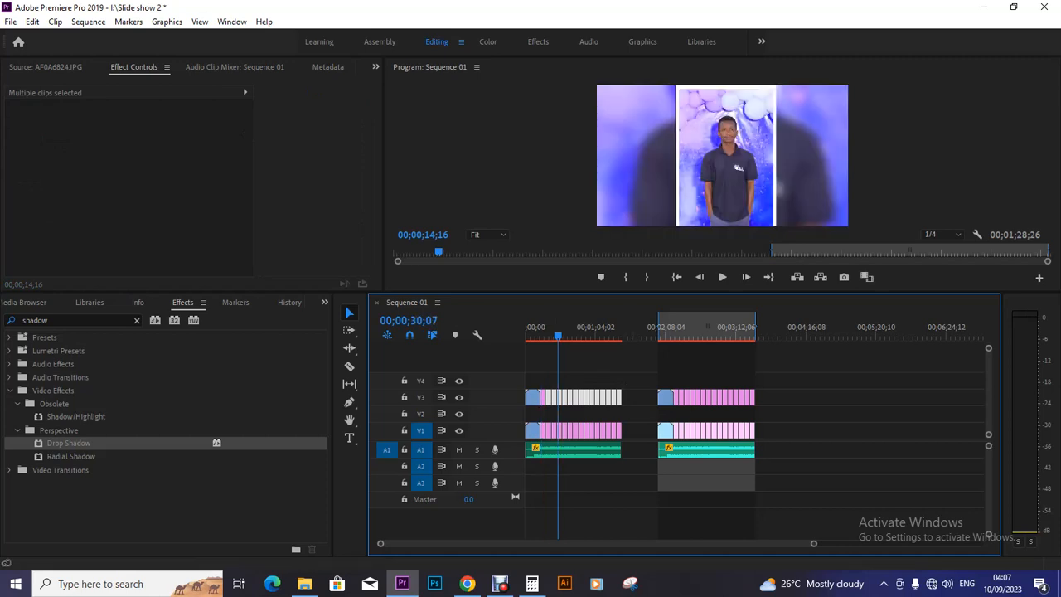
click(568, 373)
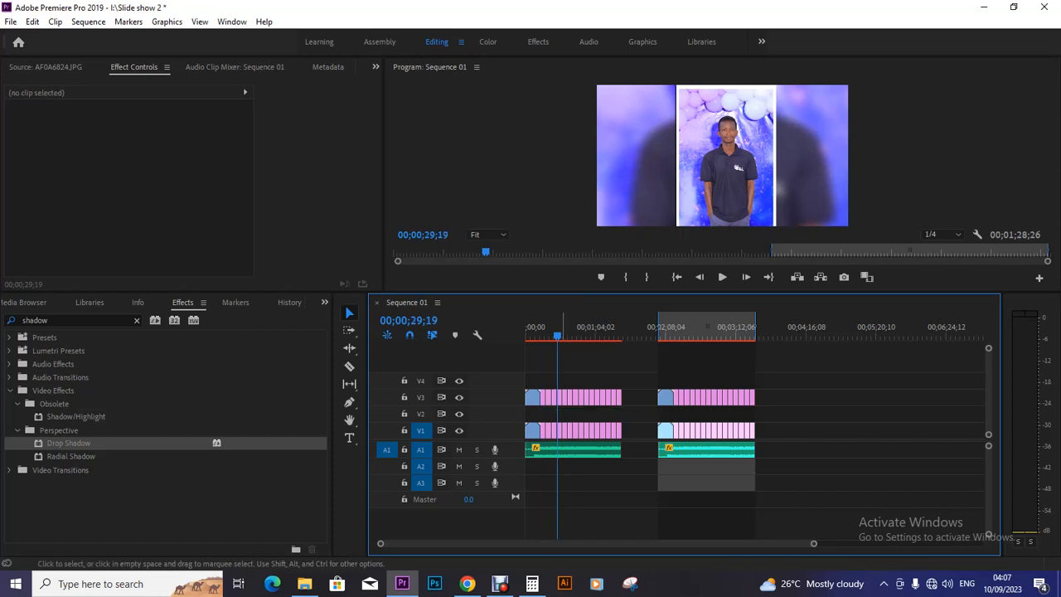
click(561, 398)
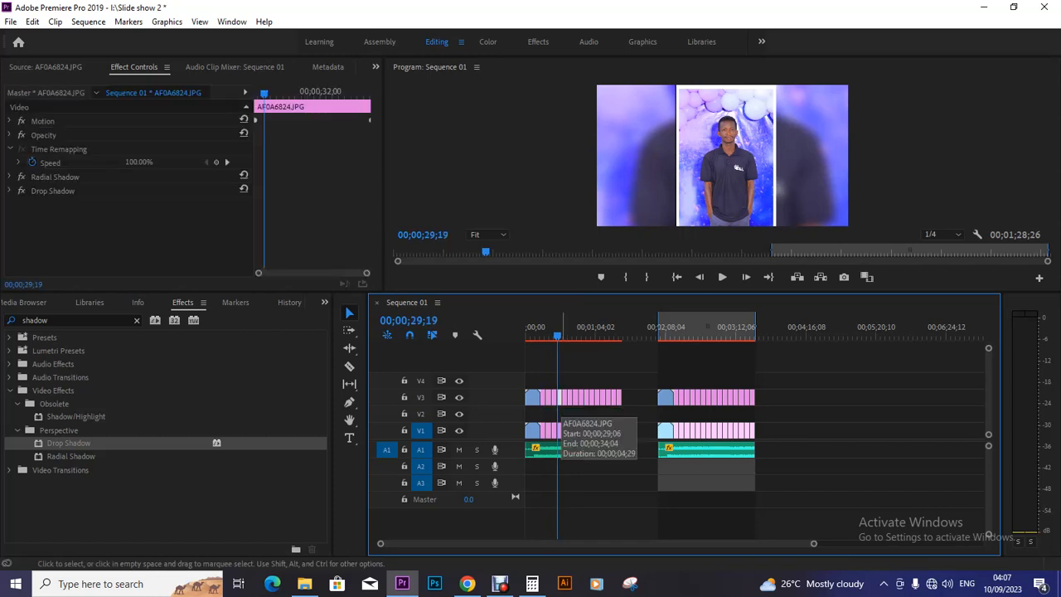
click(570, 397)
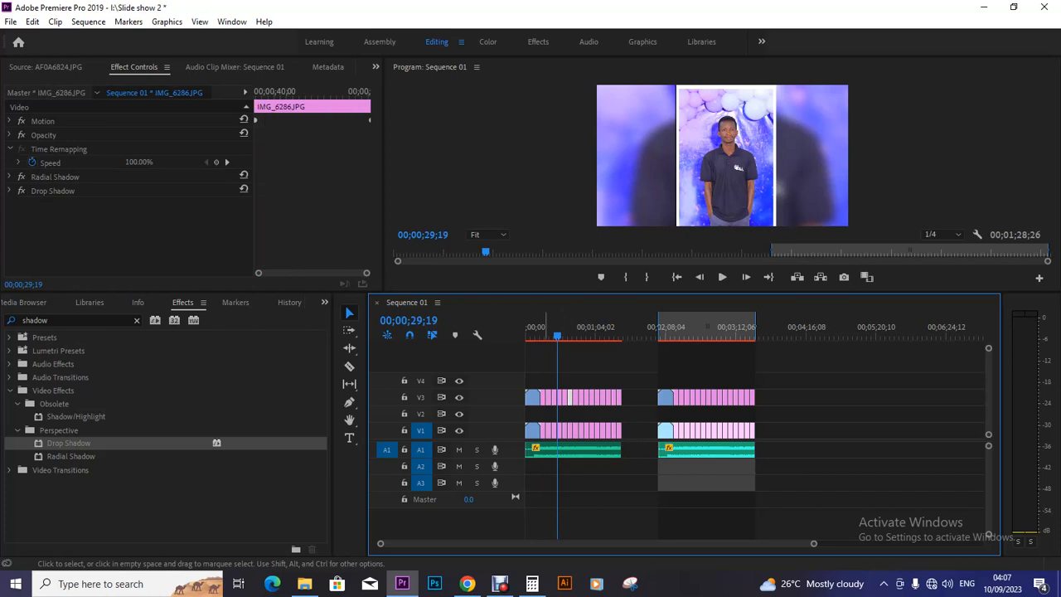
click(533, 328)
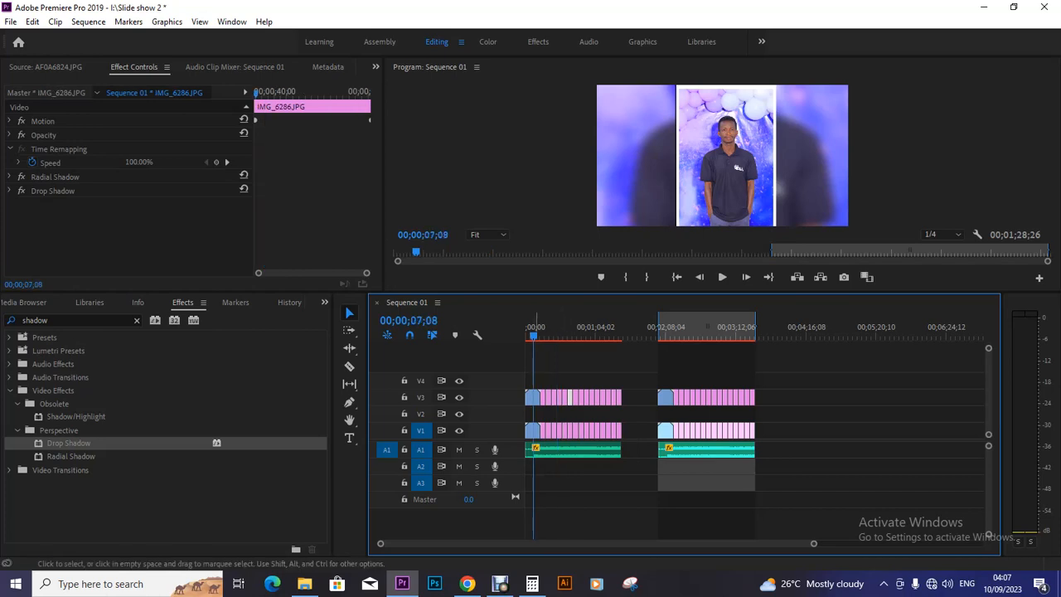
click(532, 397)
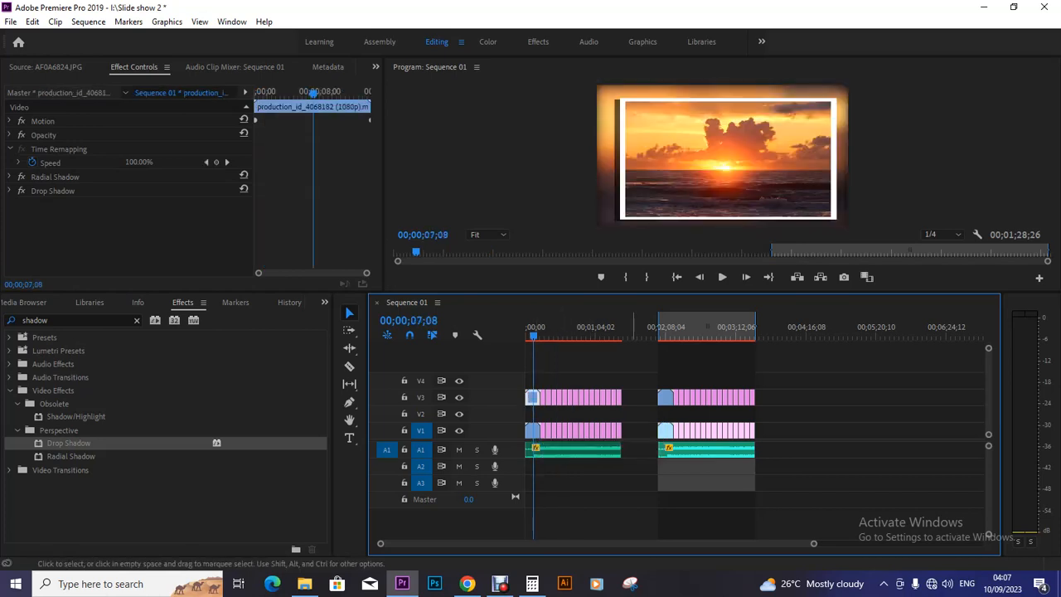
Step: Check the first slideshow's V1 background at 00;00;21;23 and inspect the effects on IMG_6289.JPG
drag(532, 397, 549, 431)
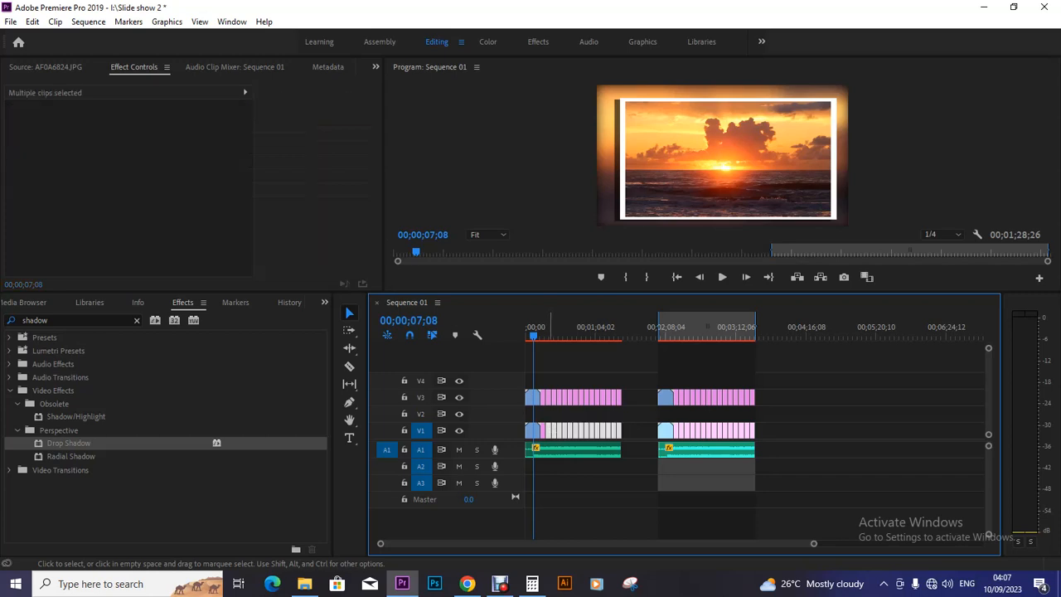
drag(533, 329, 549, 329)
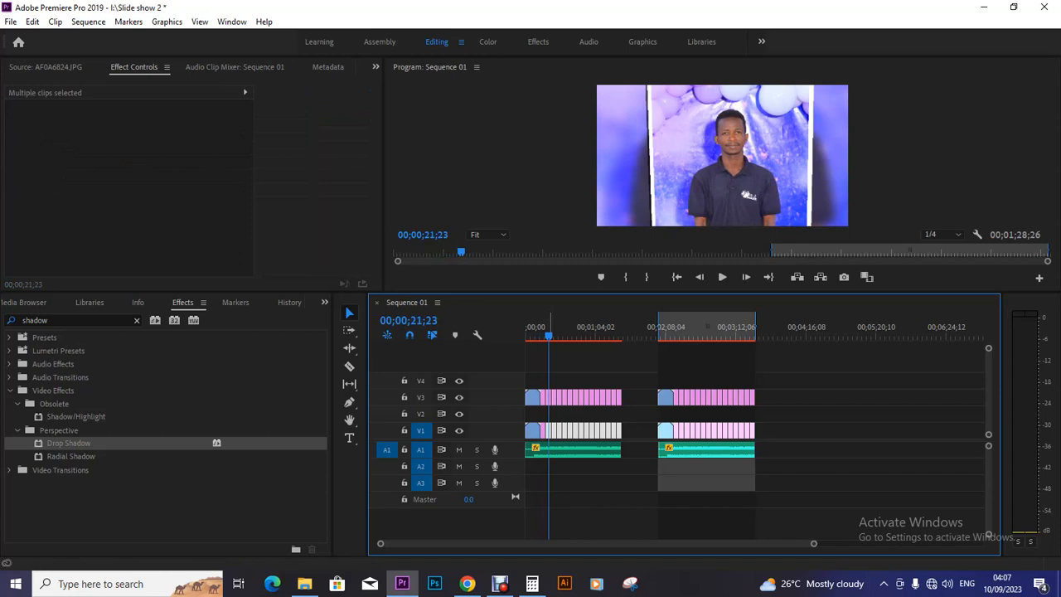
click(576, 365)
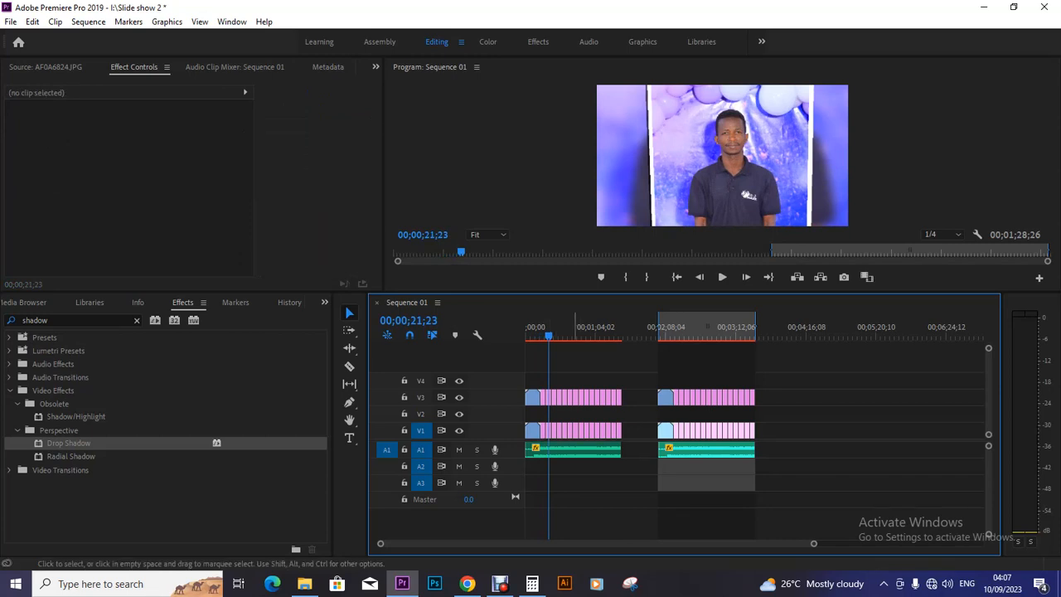
click(551, 431)
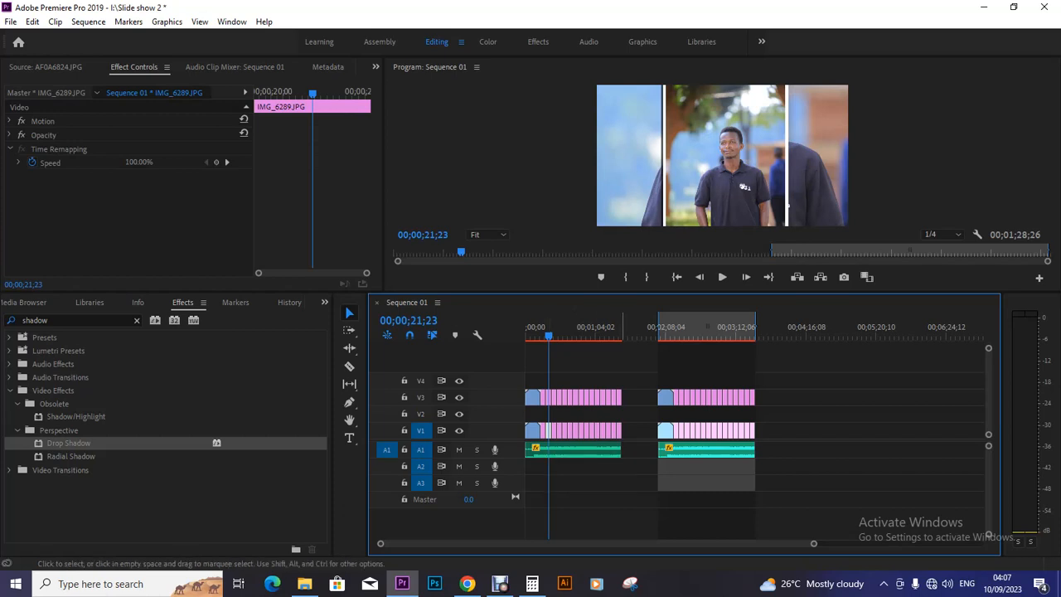
Step: Paste the Gaussian Blur with Blurriness 170 onto the first slideshow's V1 photos, from IMG_6289.JPG through the last one
shift+click(619, 432)
drag(629, 437, 546, 423)
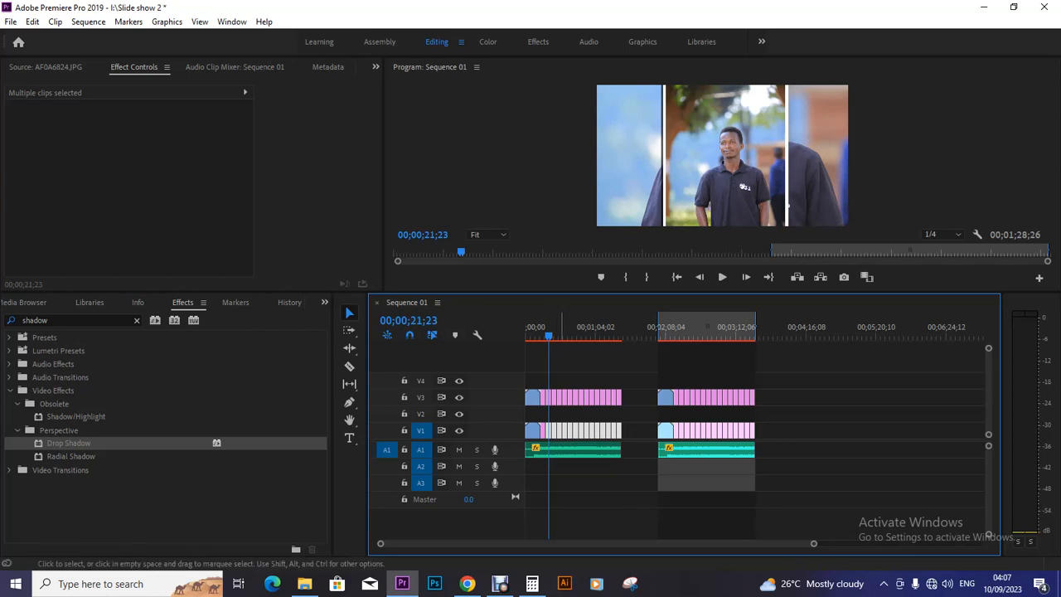
click(561, 476)
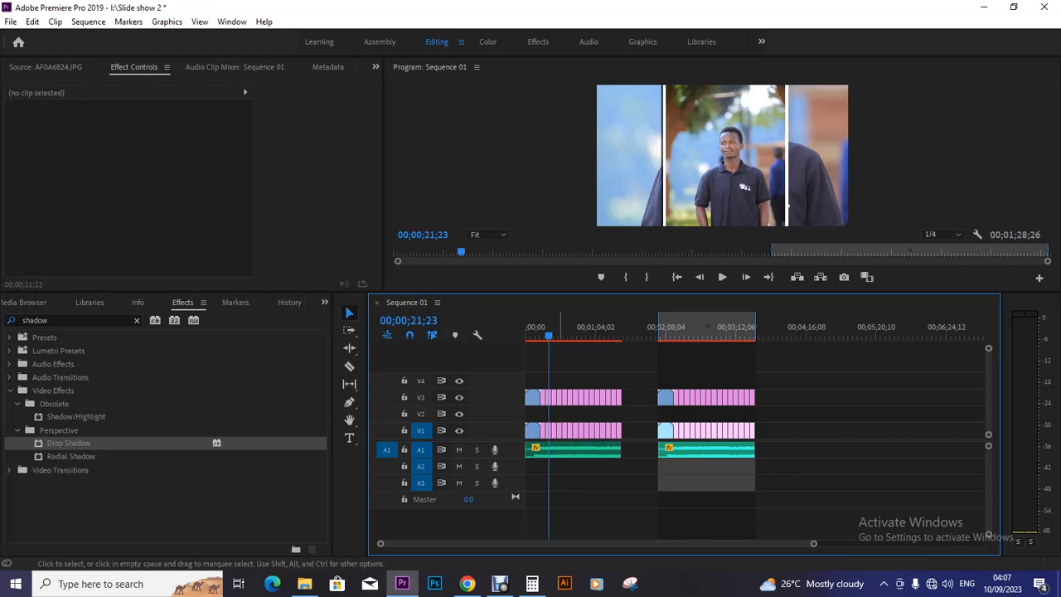
click(550, 431)
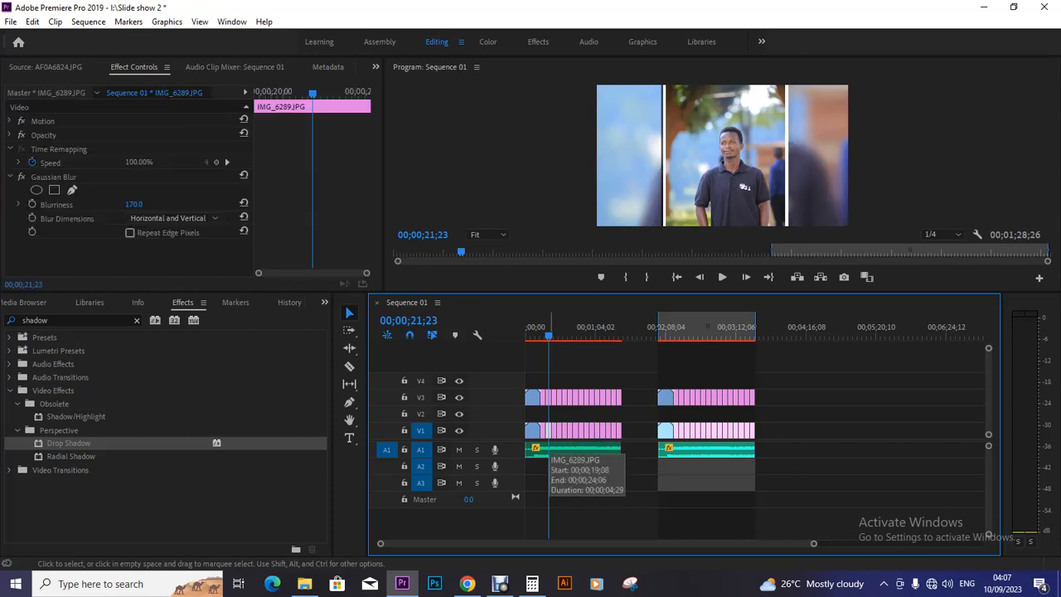
Step: Save the project and check the blurred backgrounds at 00;00;36;09 and 00;00;56;08 in the first slideshow
click(565, 328)
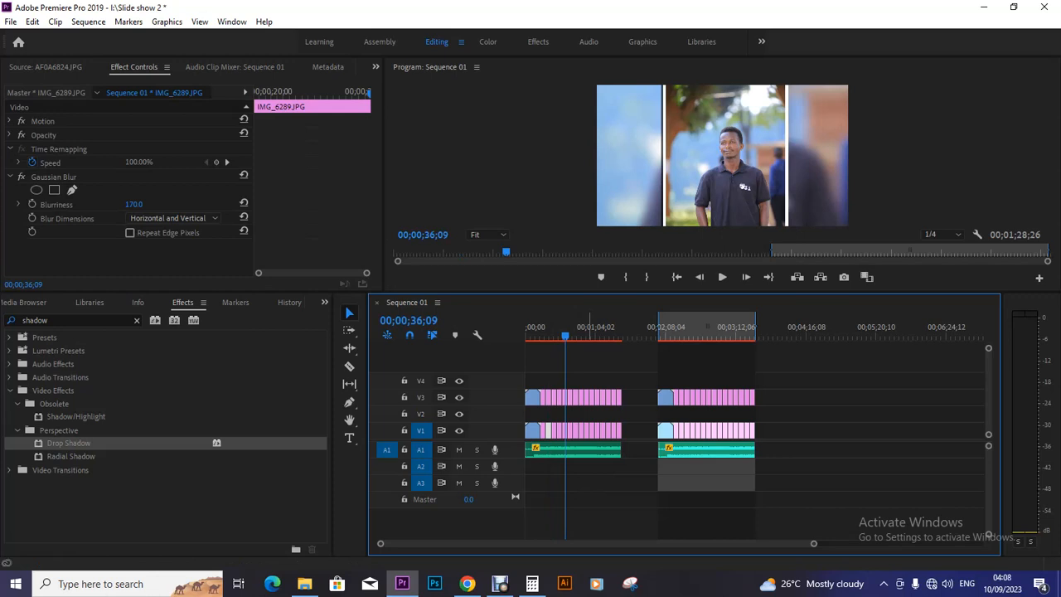
key(ctrl+s)
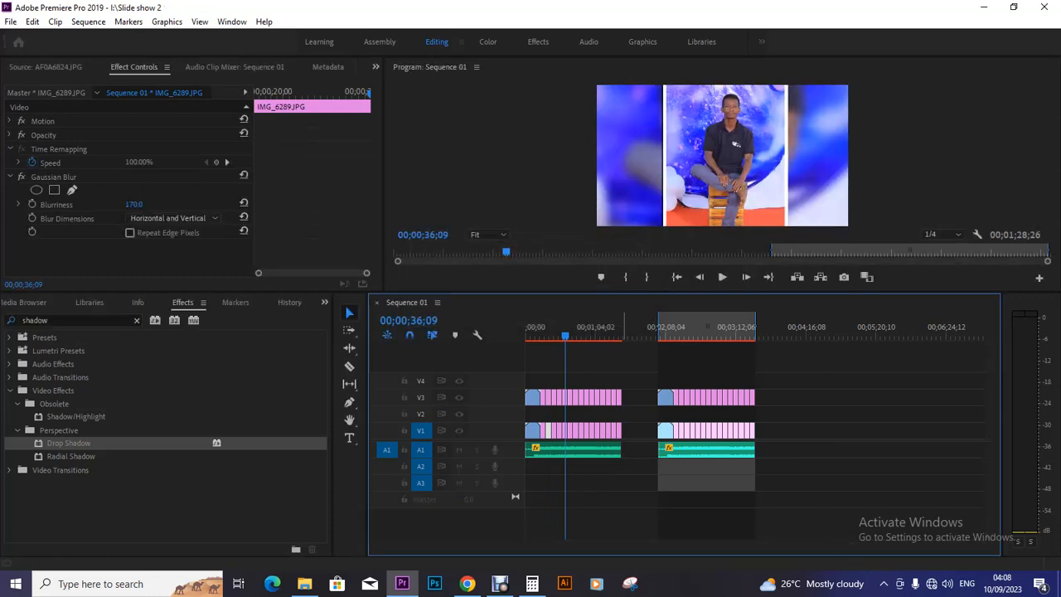
drag(609, 335, 587, 335)
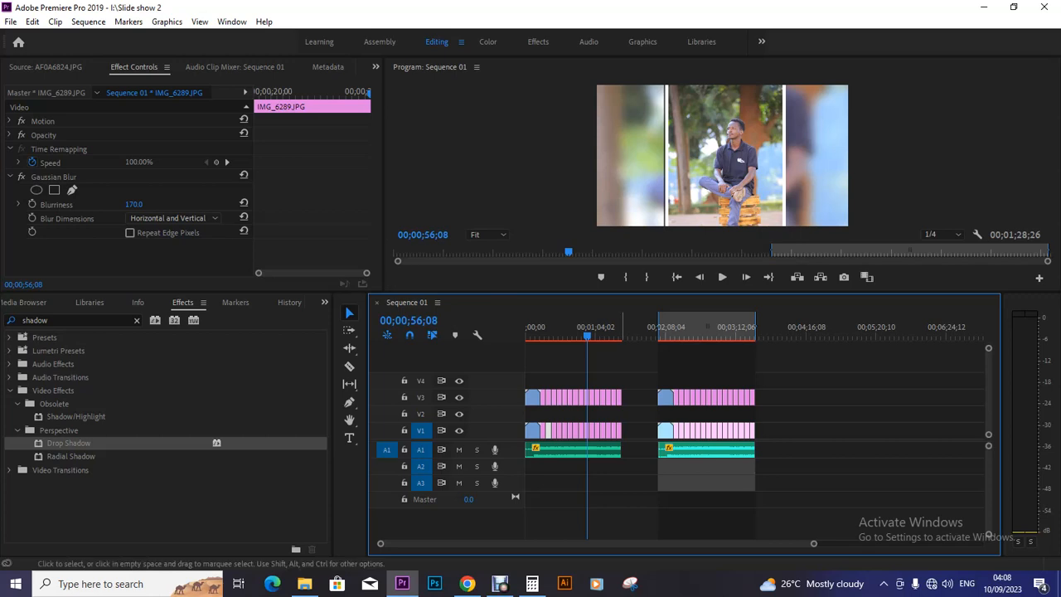
Step: Preview the second slideshow at 00;02;29;17 with the playback resolution set to Full, and save the project
click(689, 327)
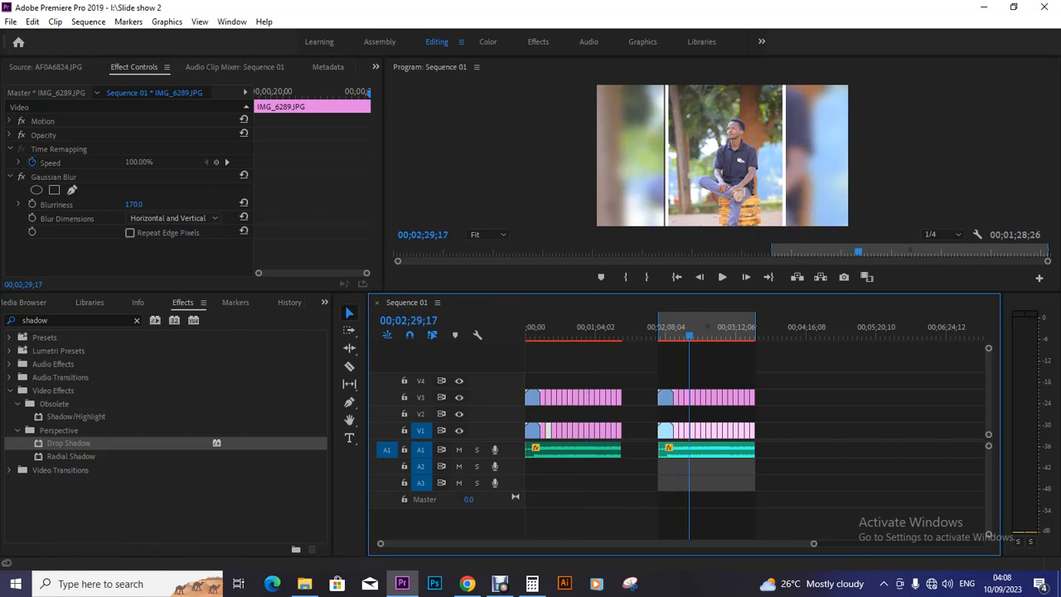
click(944, 235)
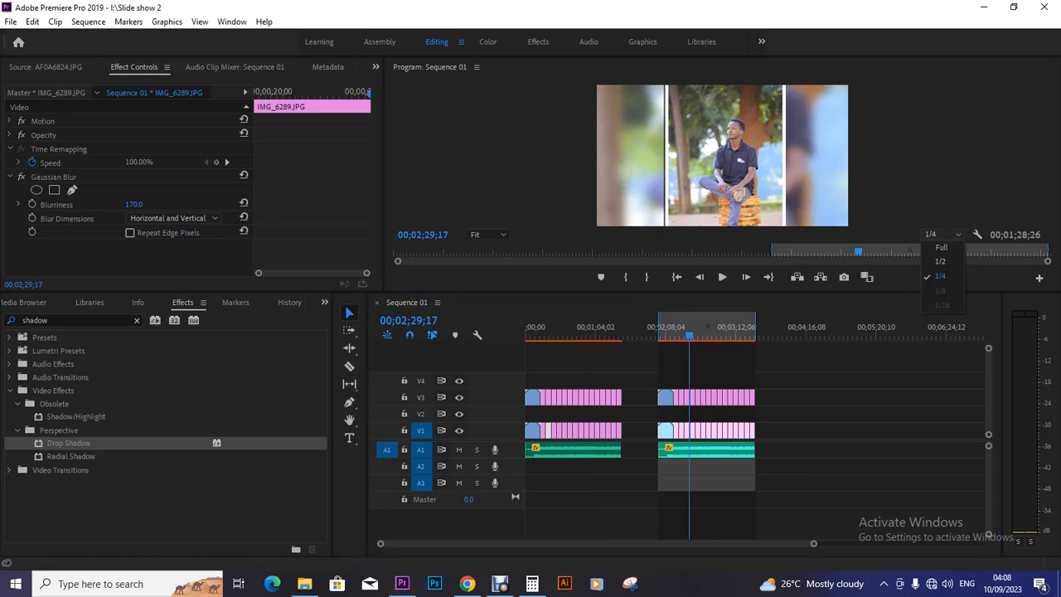
click(936, 245)
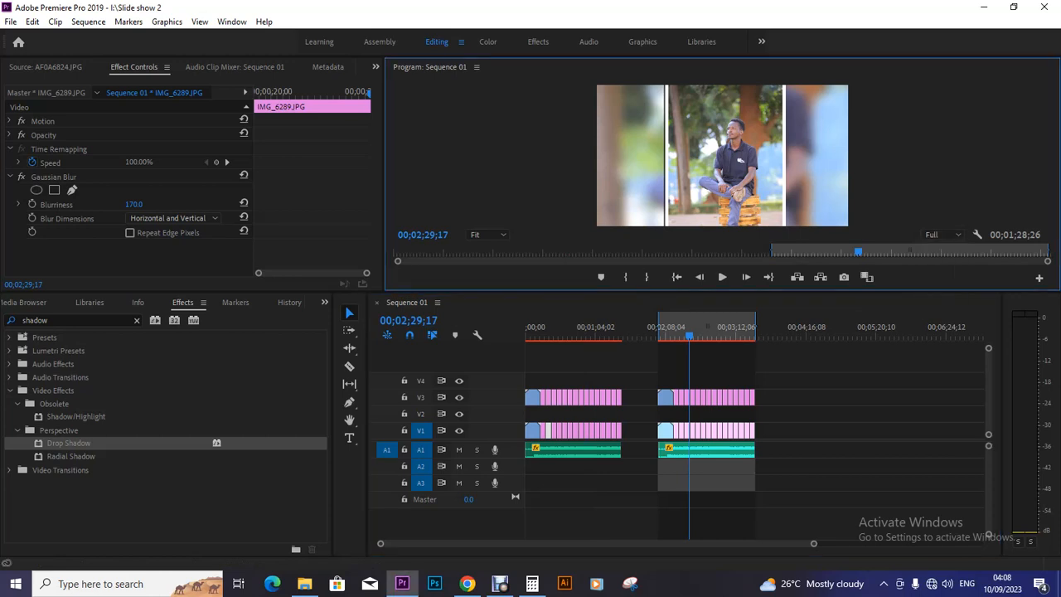
key(ctrl+s)
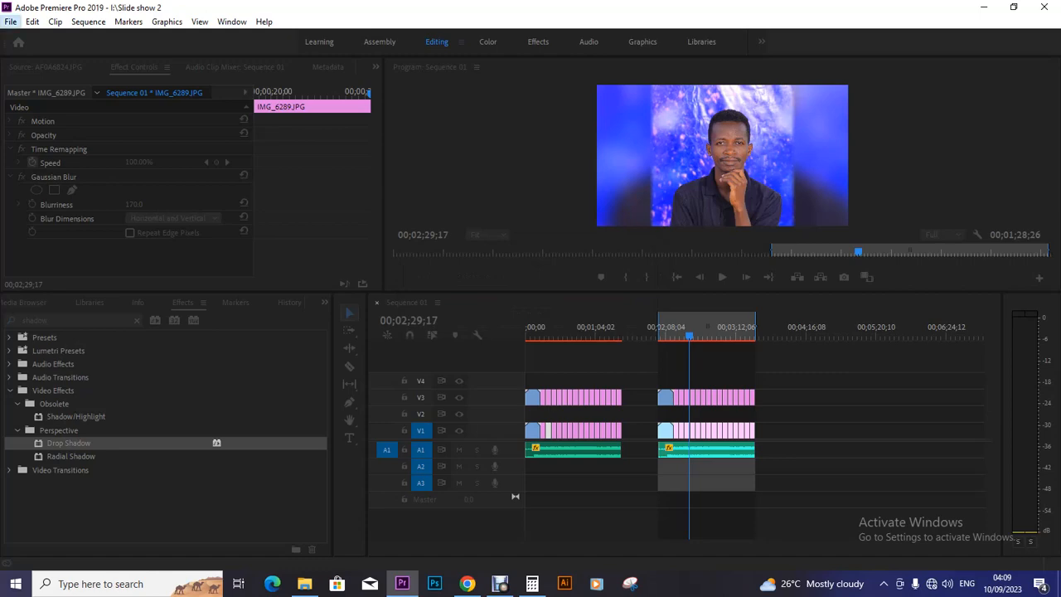
Step: Open the media export settings for the sequence and choose the H.264 preset Match Source - Adaptive High Bitrate
click(10, 21)
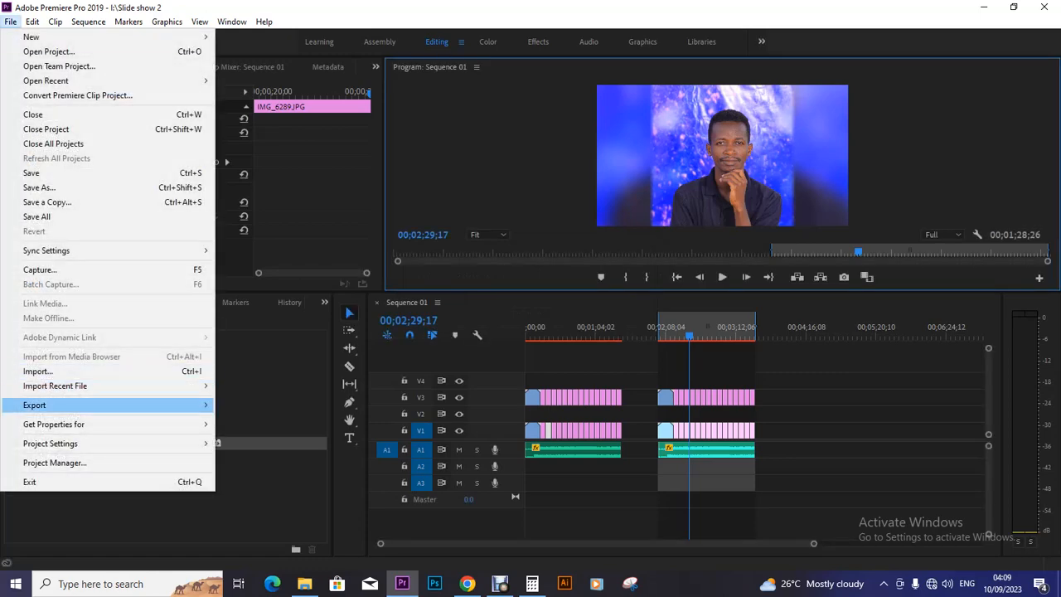
mouse_move(50, 405)
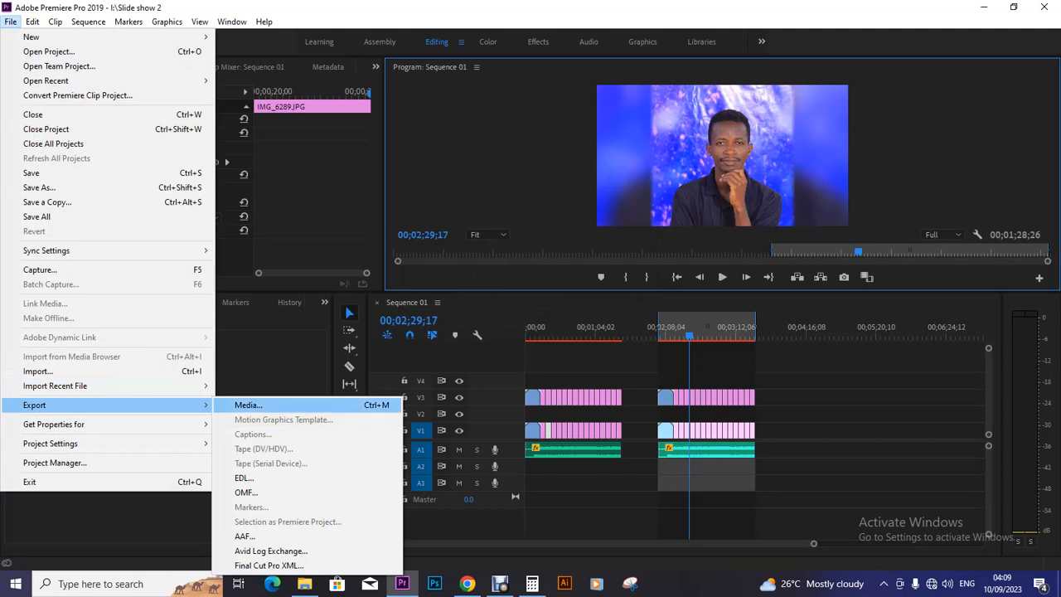
click(249, 405)
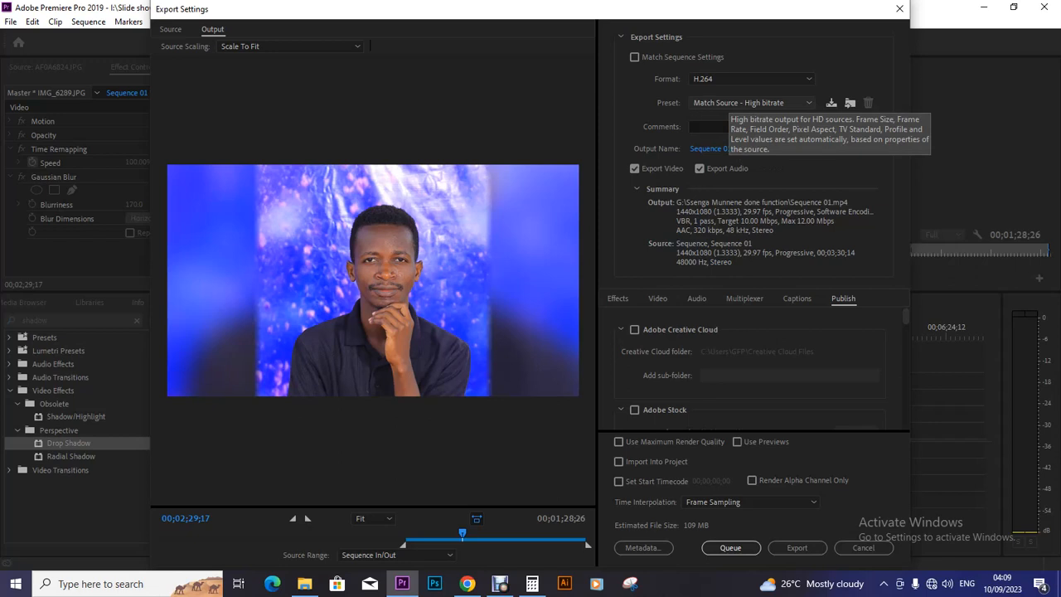
click(738, 102)
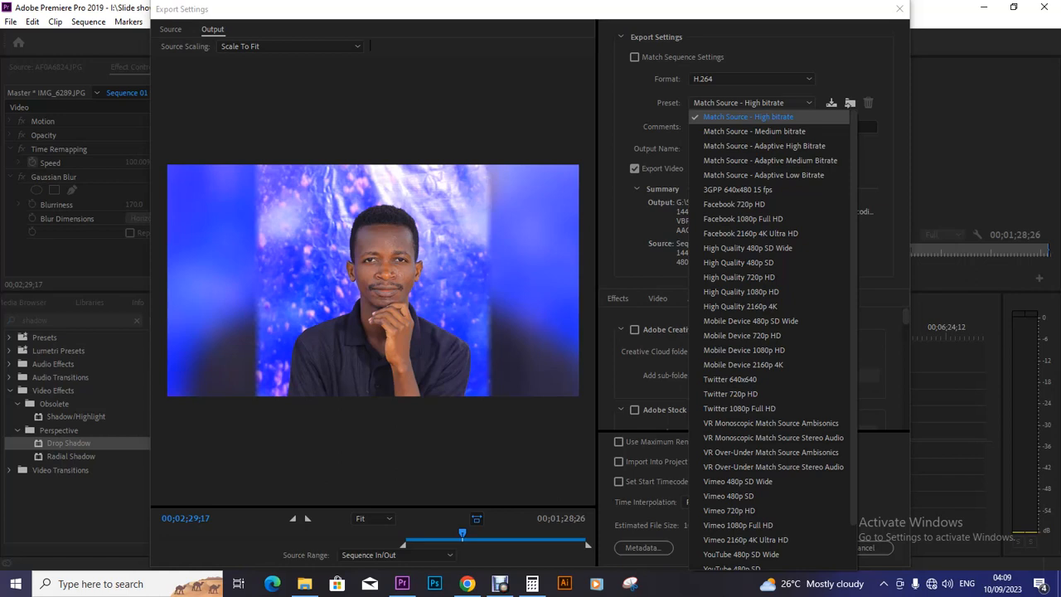
key(Escape)
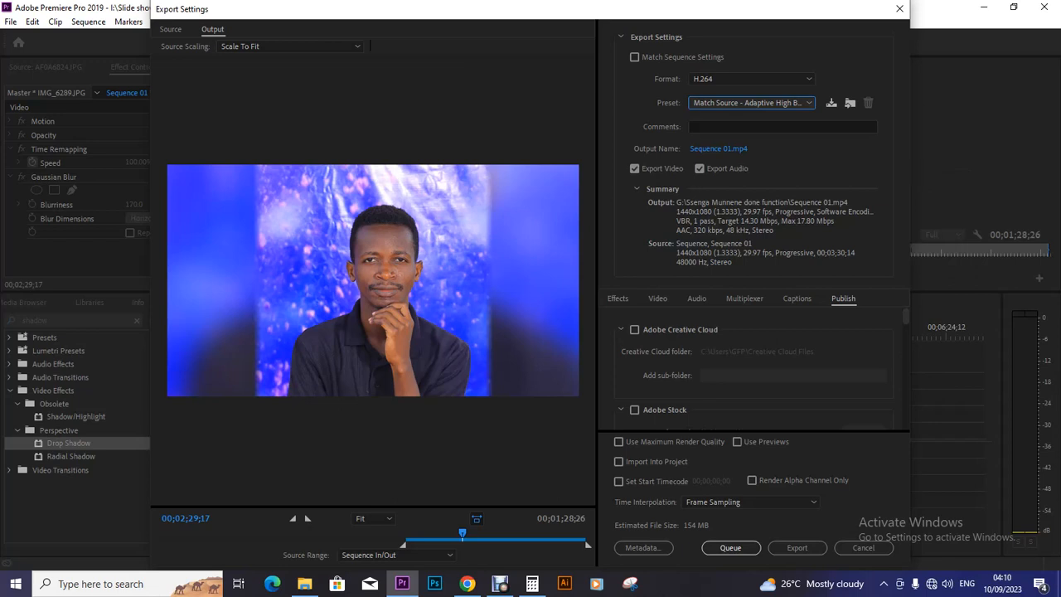
Step: Set the export's output file name to "How to create a photo slice in premiere pro"
click(718, 149)
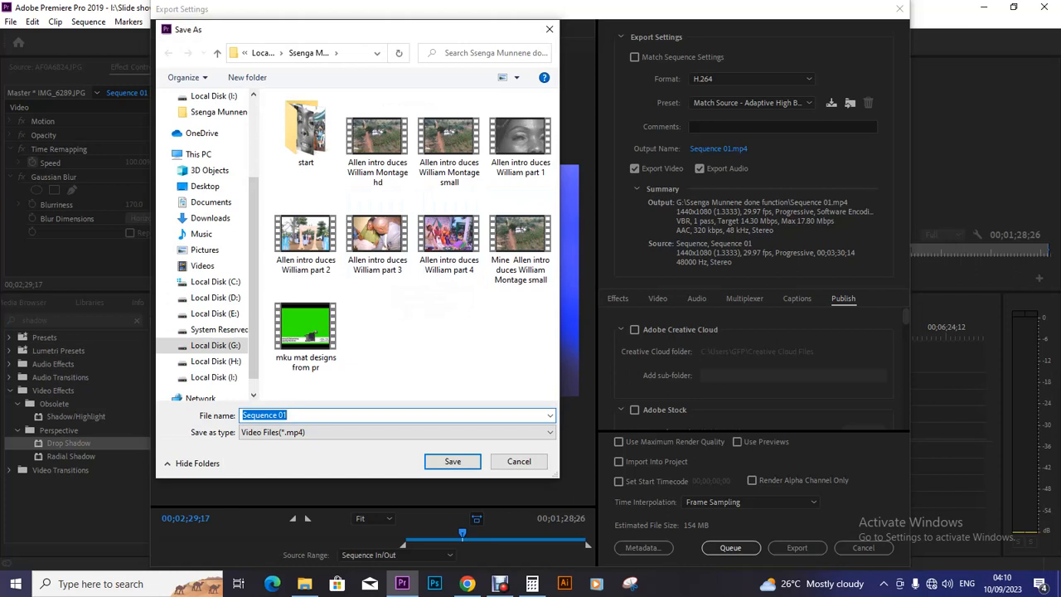
text(How to create a phot)
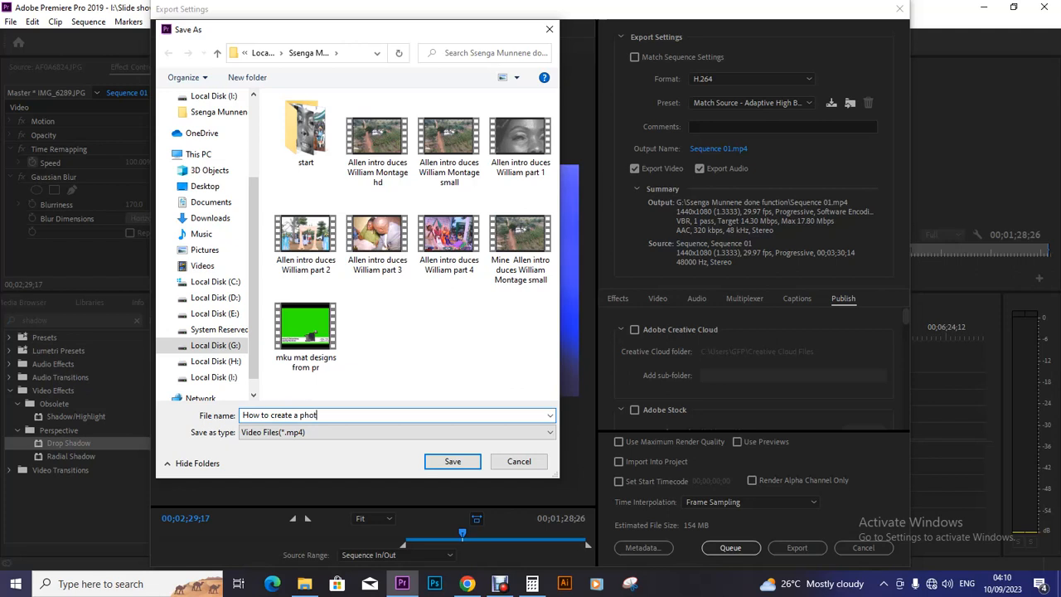
text(o slice in premiere pro)
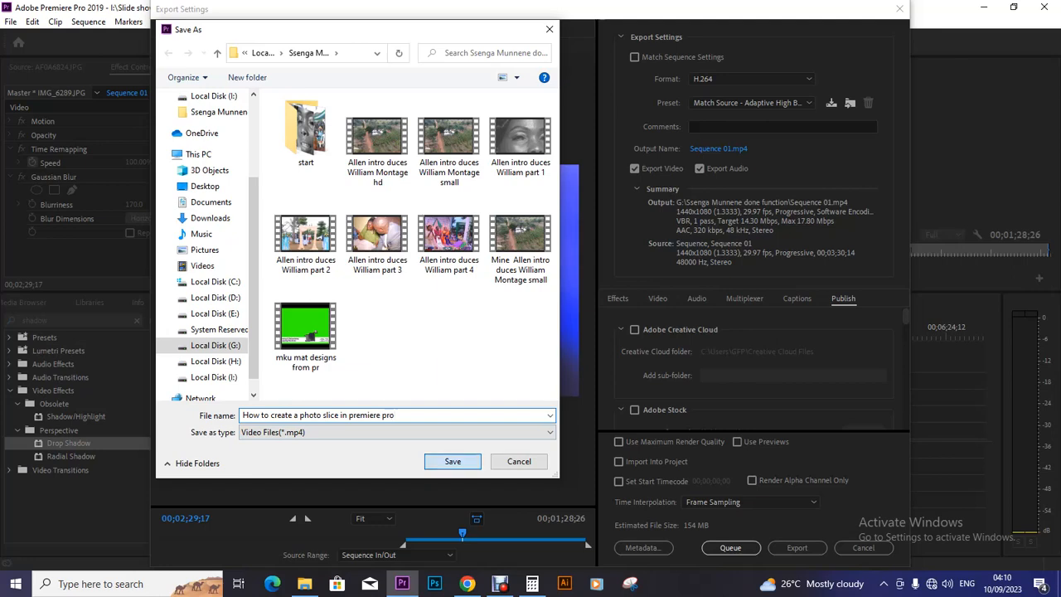
key(Return)
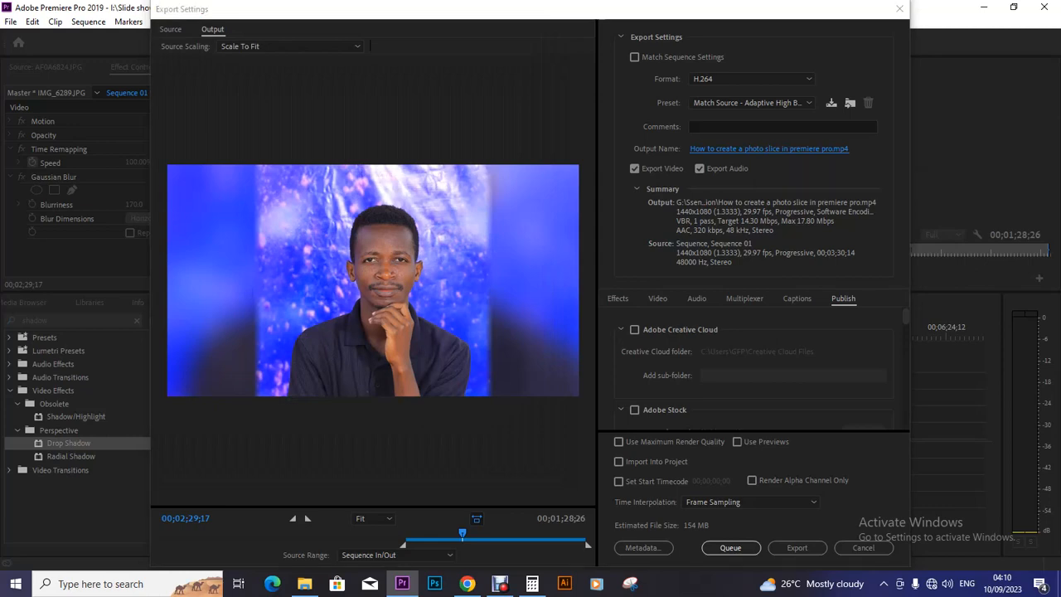
Step: Extend the output file name with "feather & Radial Shadow" at its end
click(769, 149)
click(395, 415)
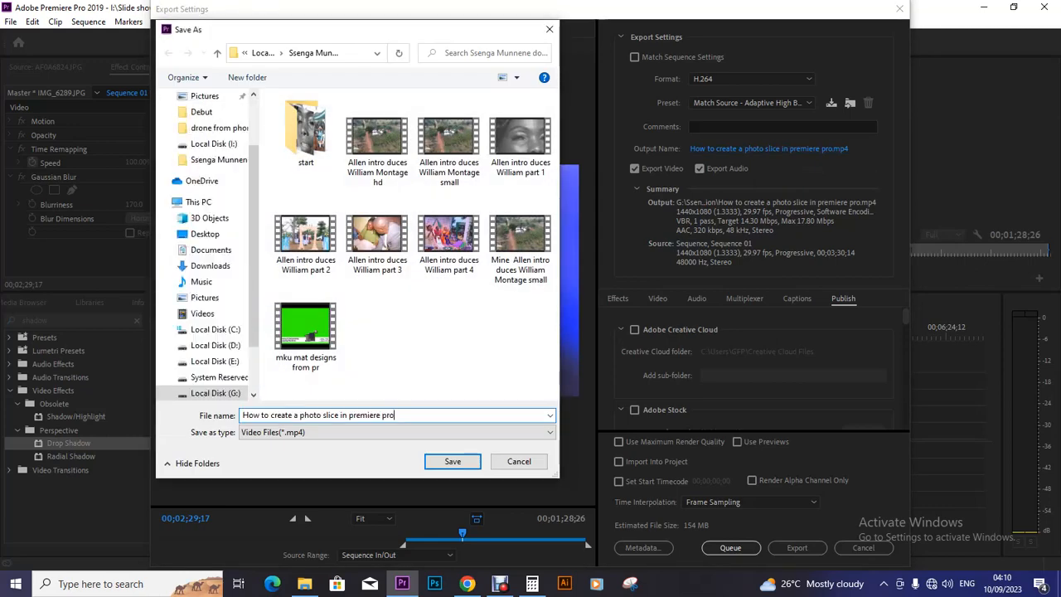
text(feather)
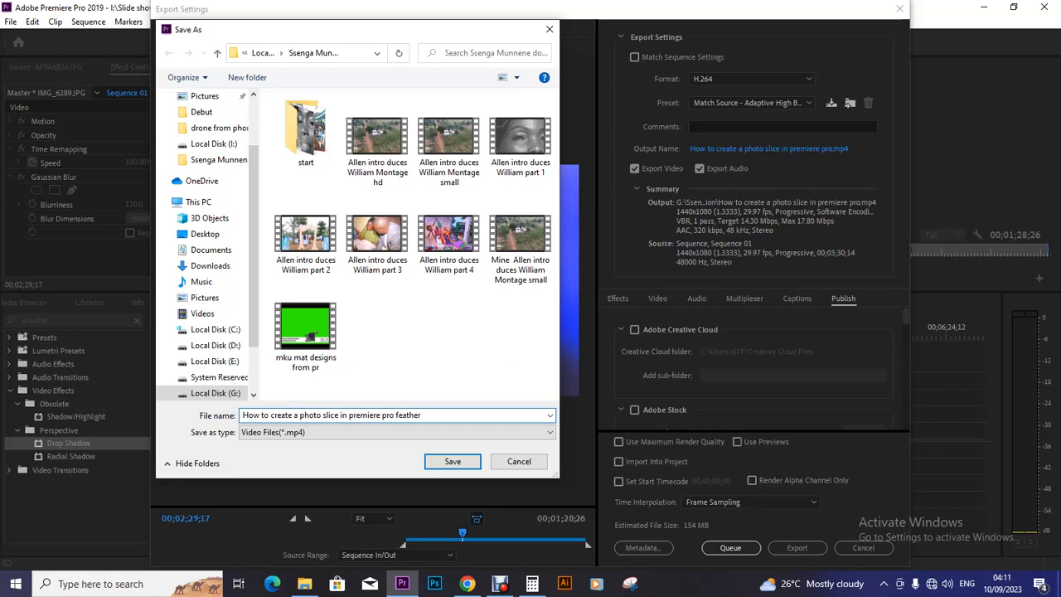
text( & Radial)
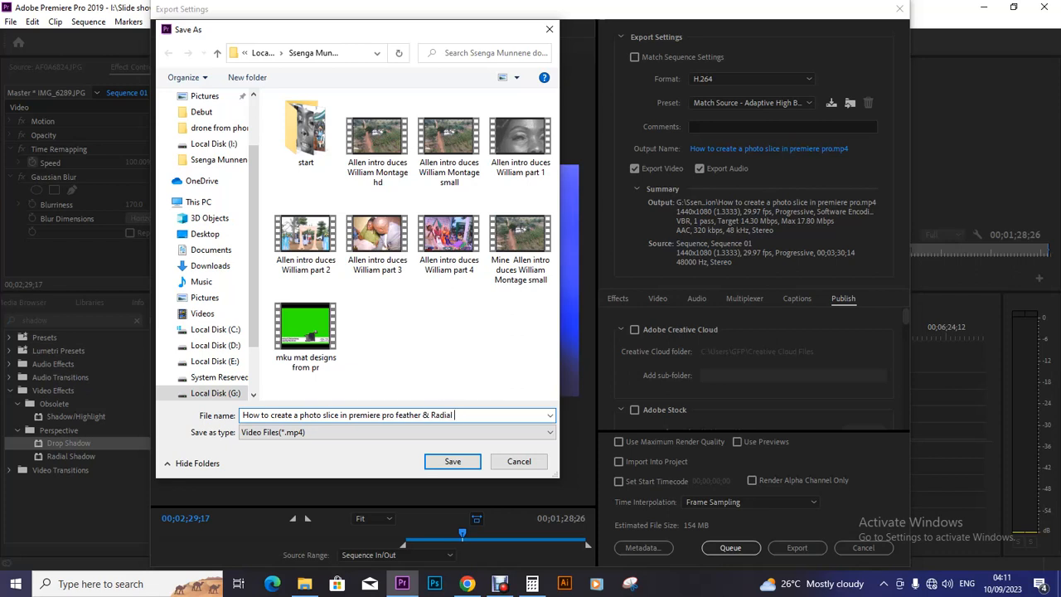
text( Shadow)
key(Return)
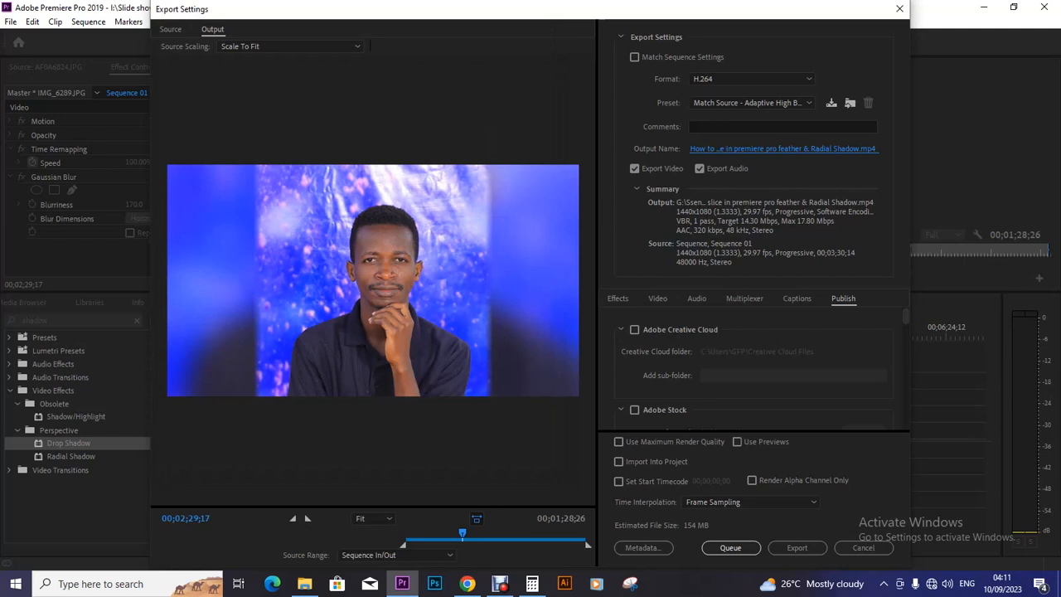
Step: Insert "Edge" before "feather" in the output file name and start exporting the video
click(782, 149)
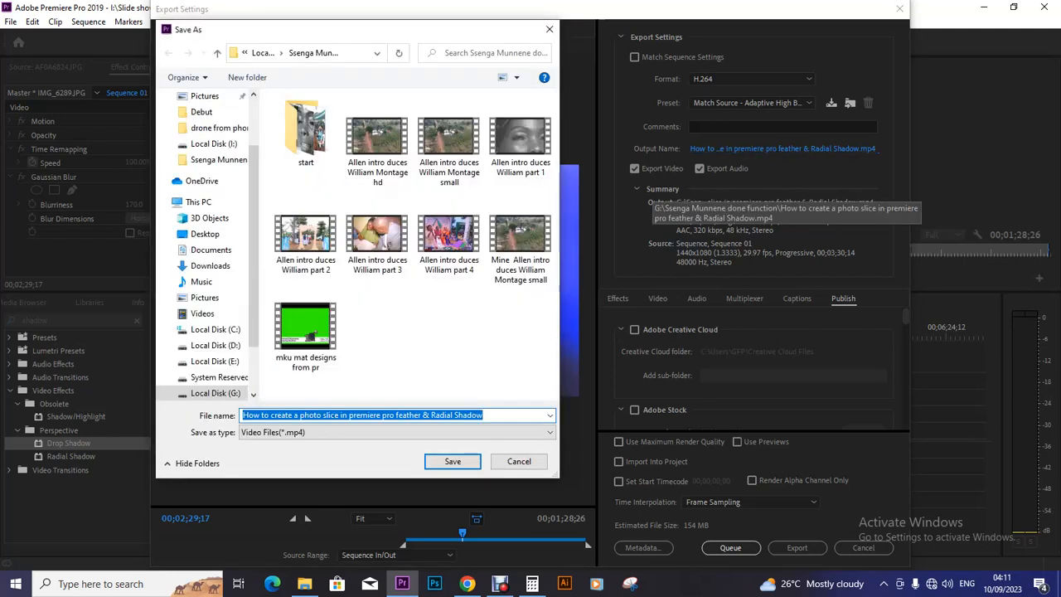
click(395, 415)
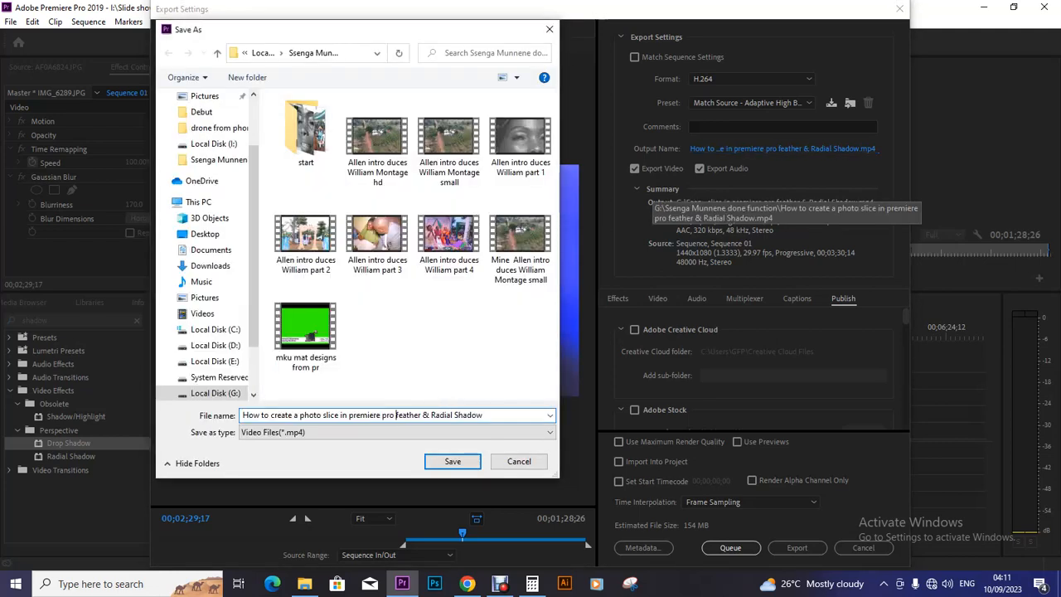
text(Edge)
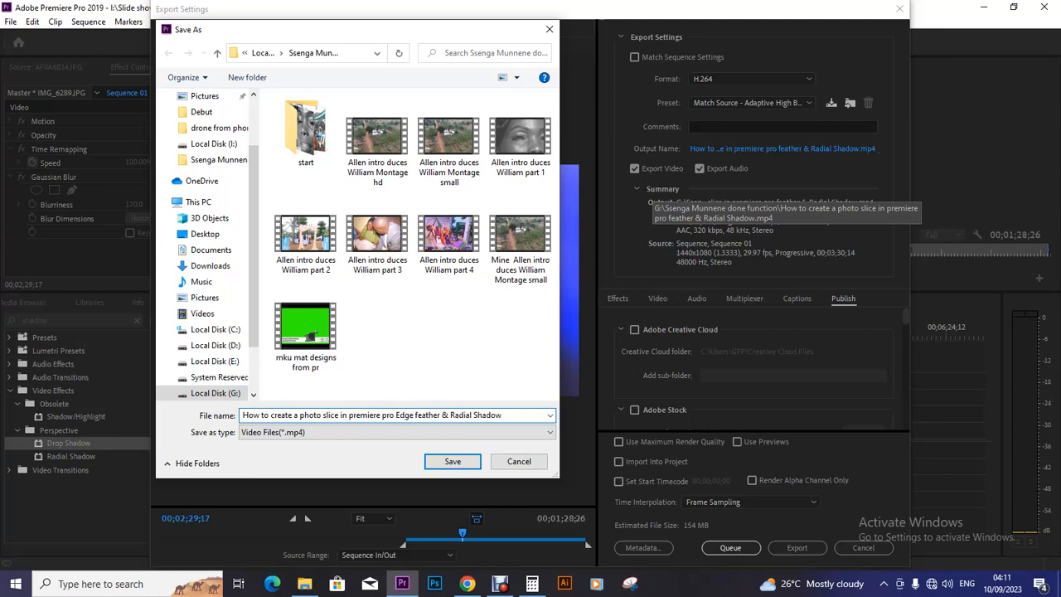
key(Return)
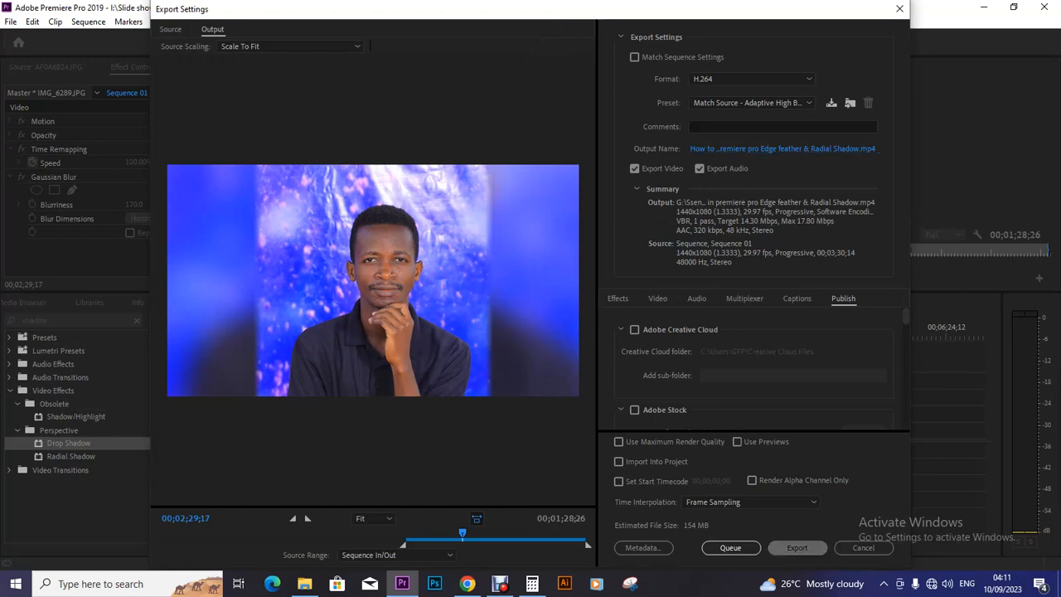
click(796, 547)
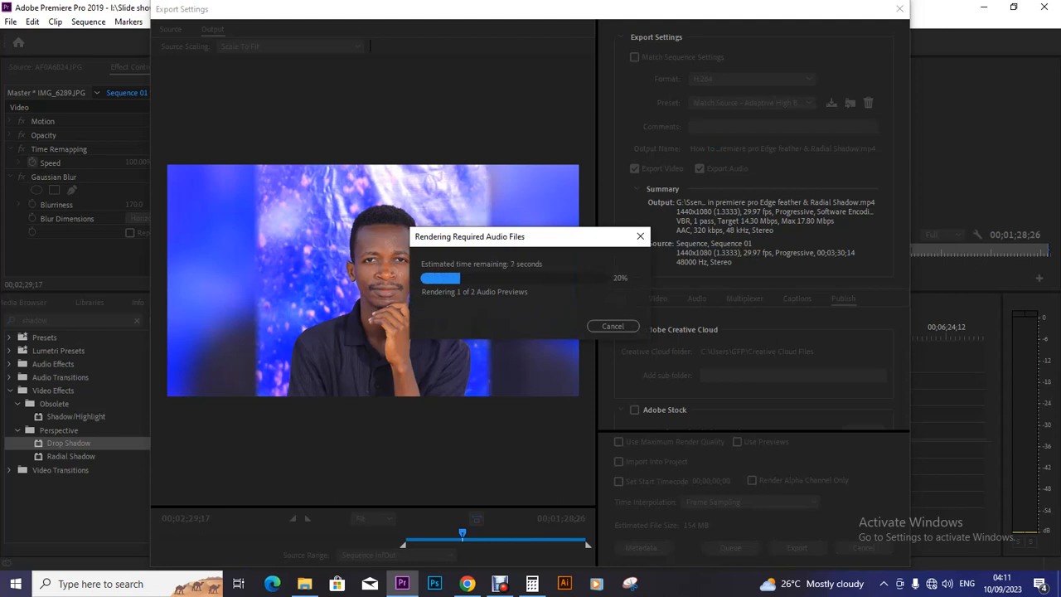